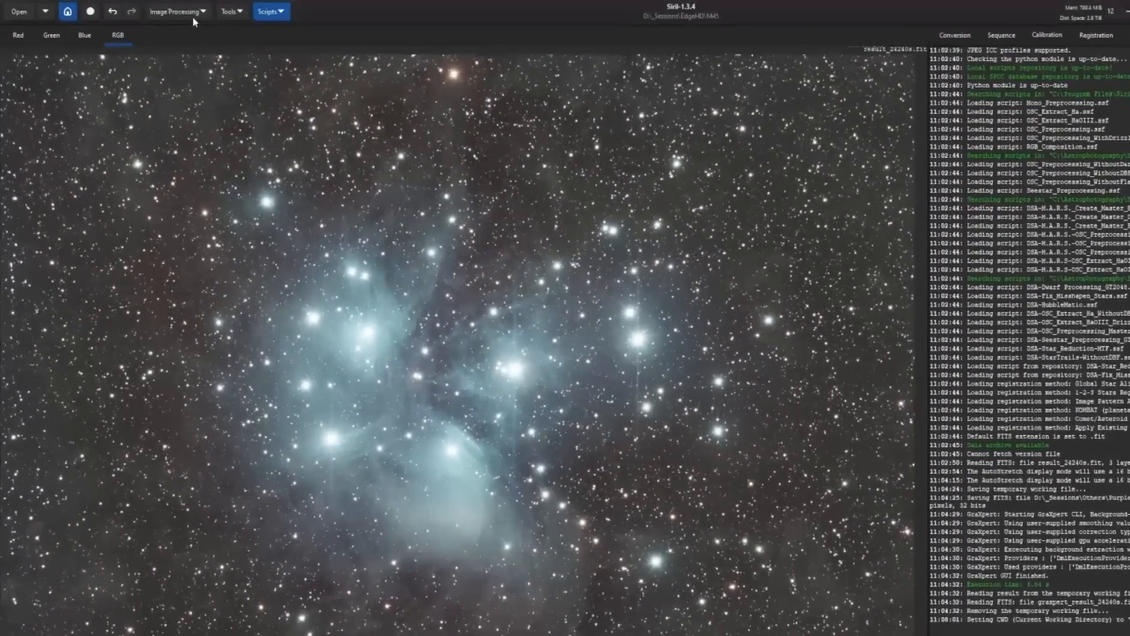
pyautogui.click(159, 12)
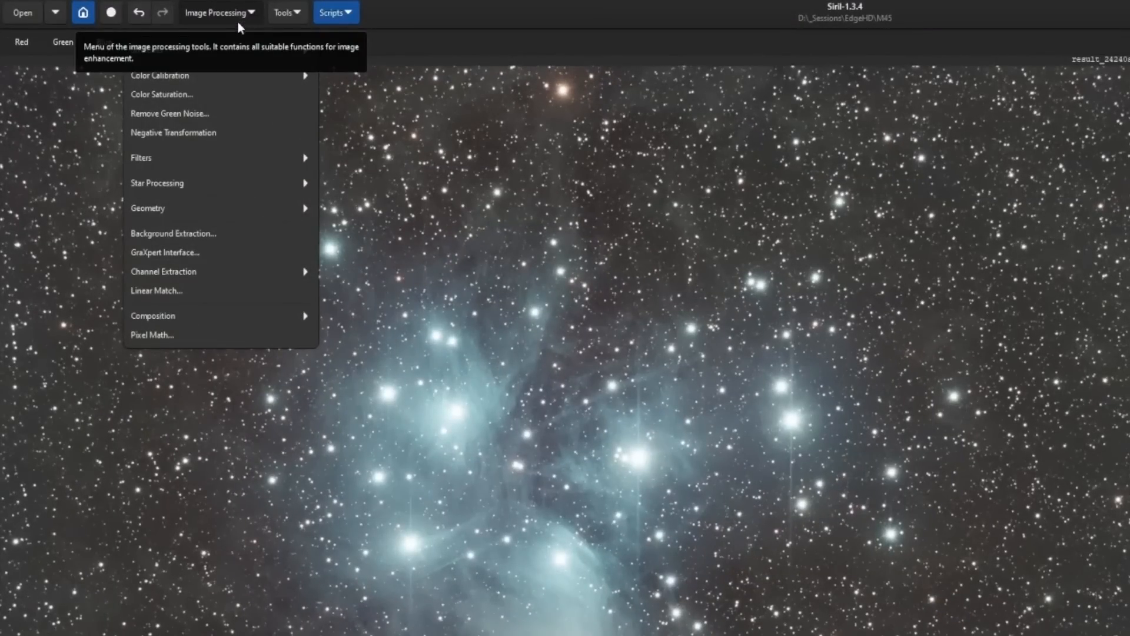
pyautogui.click(245, 75)
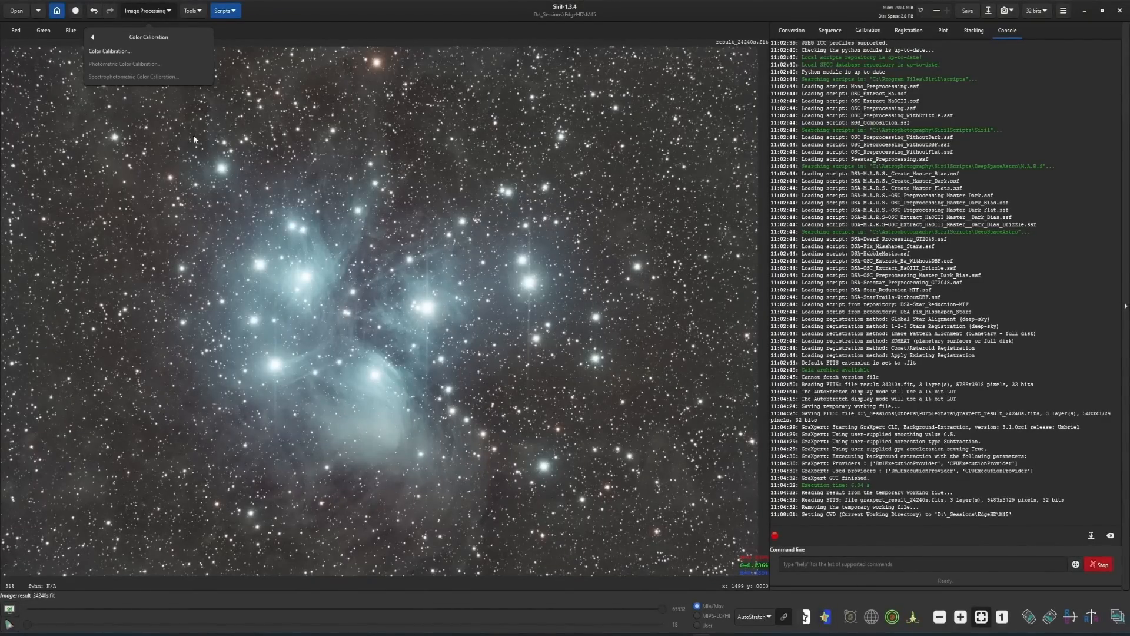
pyautogui.click(379, 245)
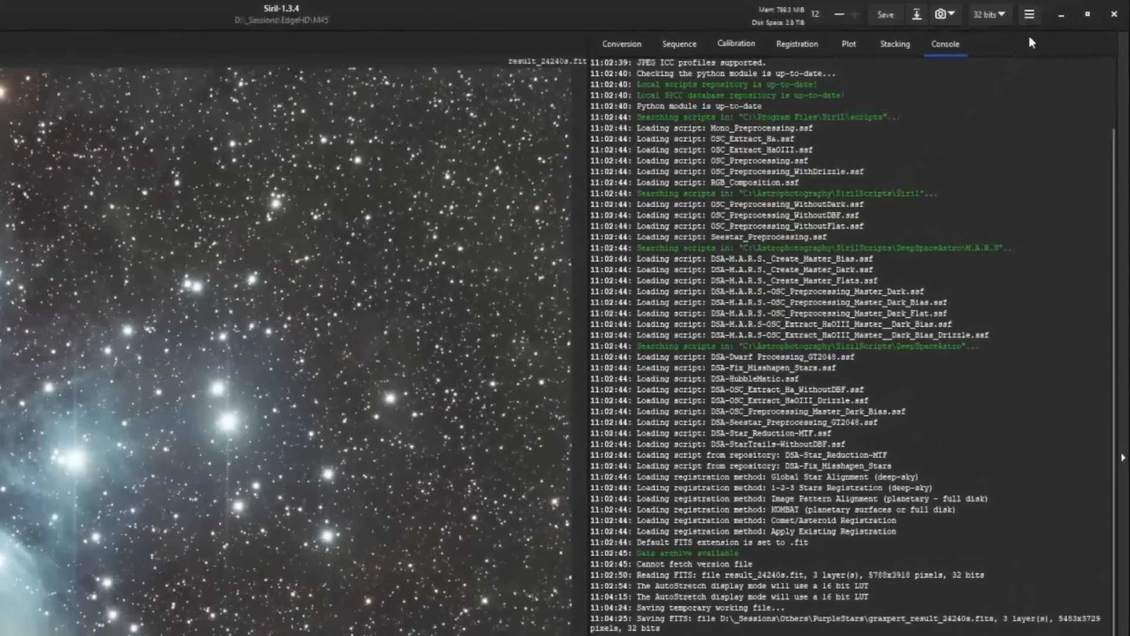
pyautogui.click(1066, 14)
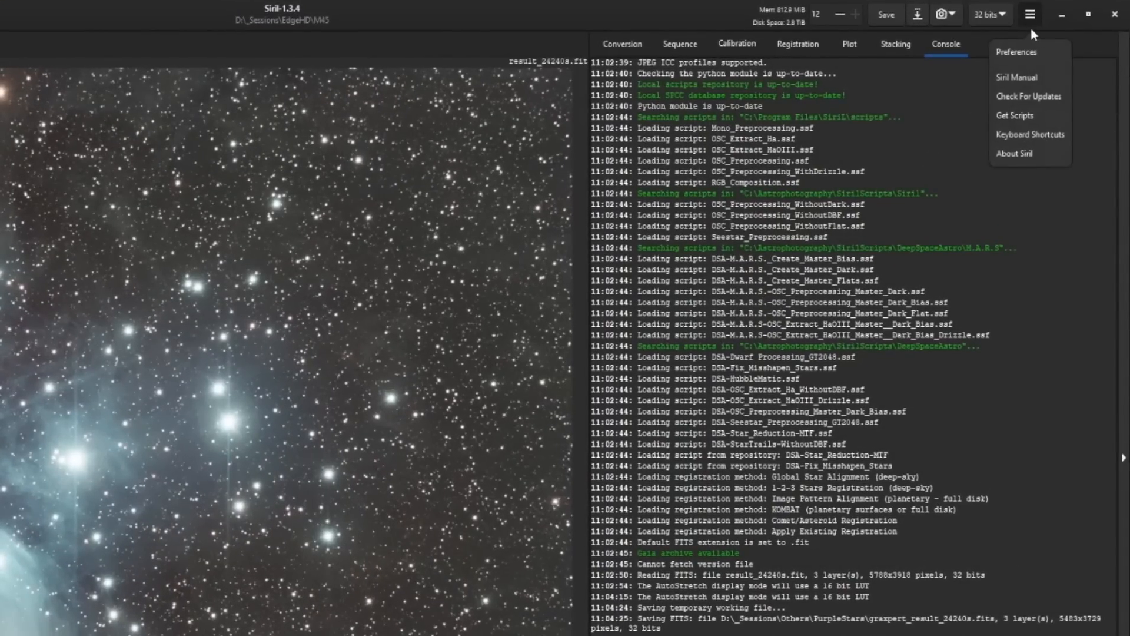
pyautogui.click(1032, 22)
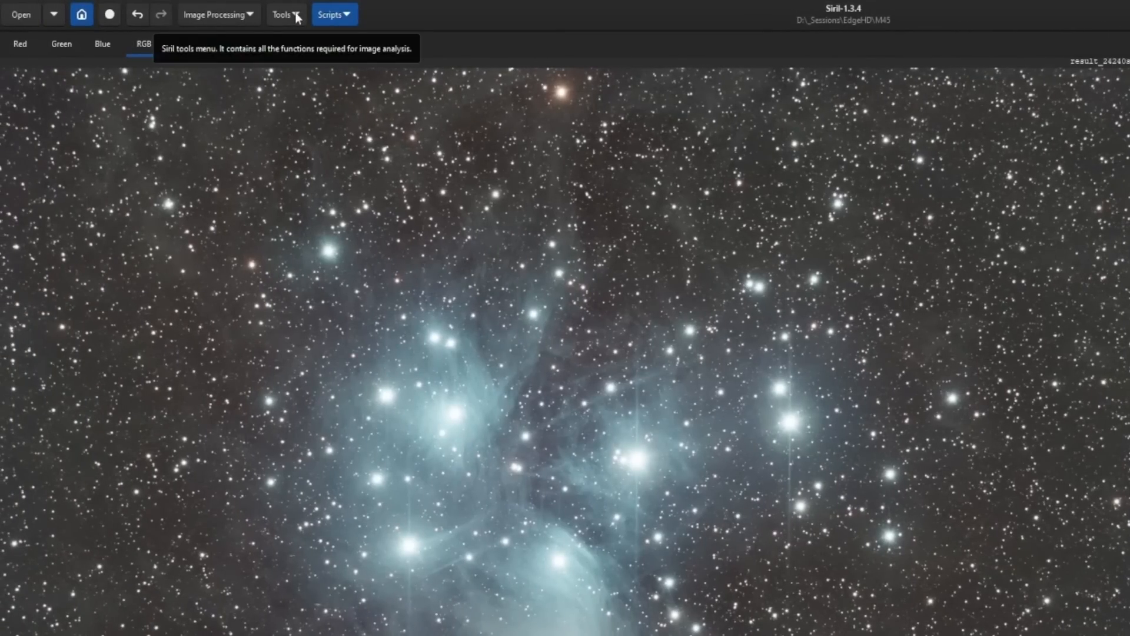
# Open the Image Plate Solver and look up the object m45.
pyautogui.click(296, 15)
pyautogui.click(299, 69)
pyautogui.click(281, 70)
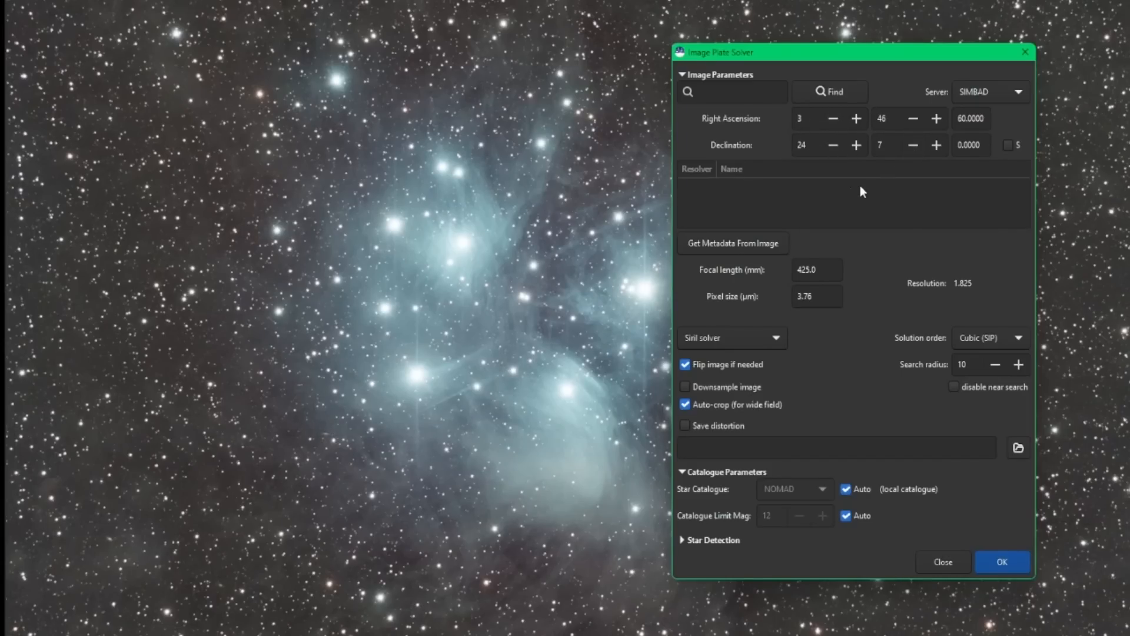
pyautogui.click(736, 91)
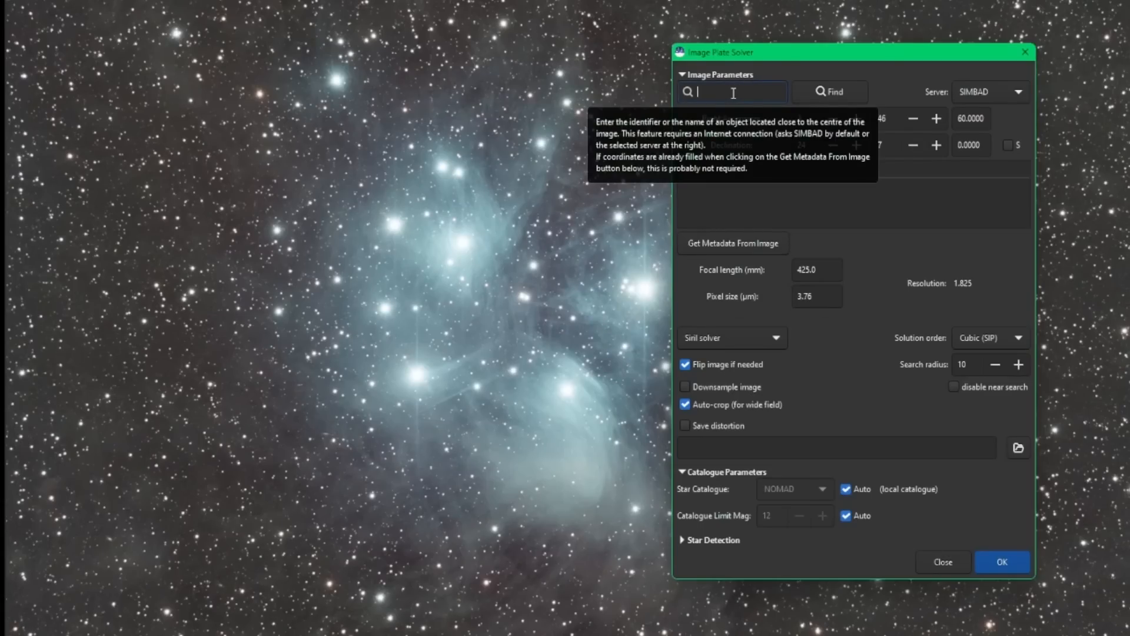
pyautogui.write('m45')
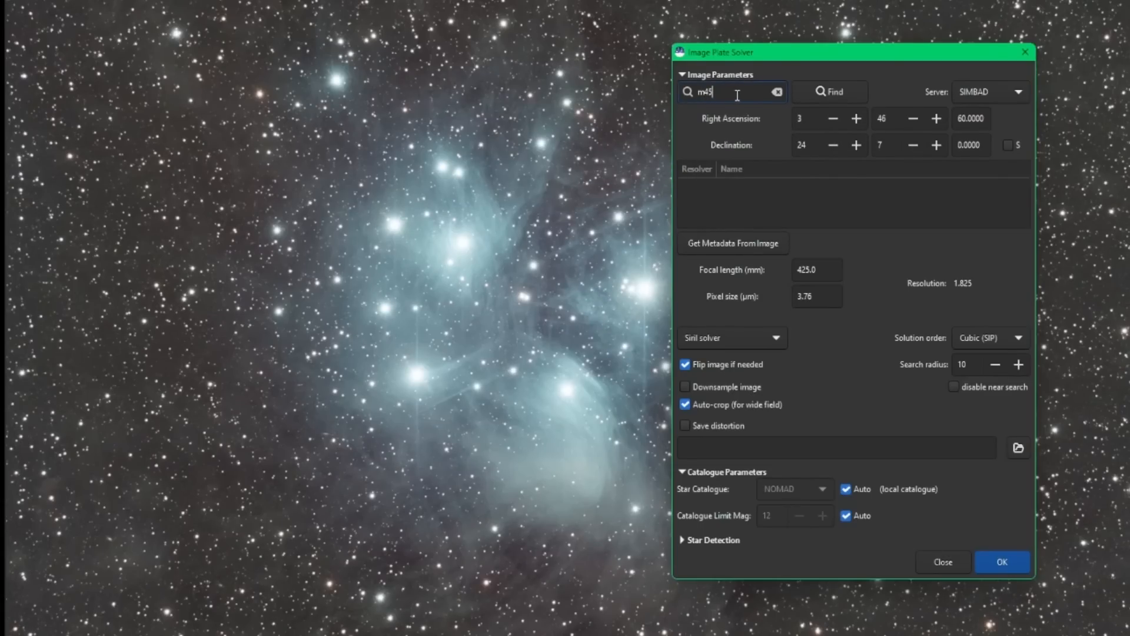
pyautogui.click(804, 94)
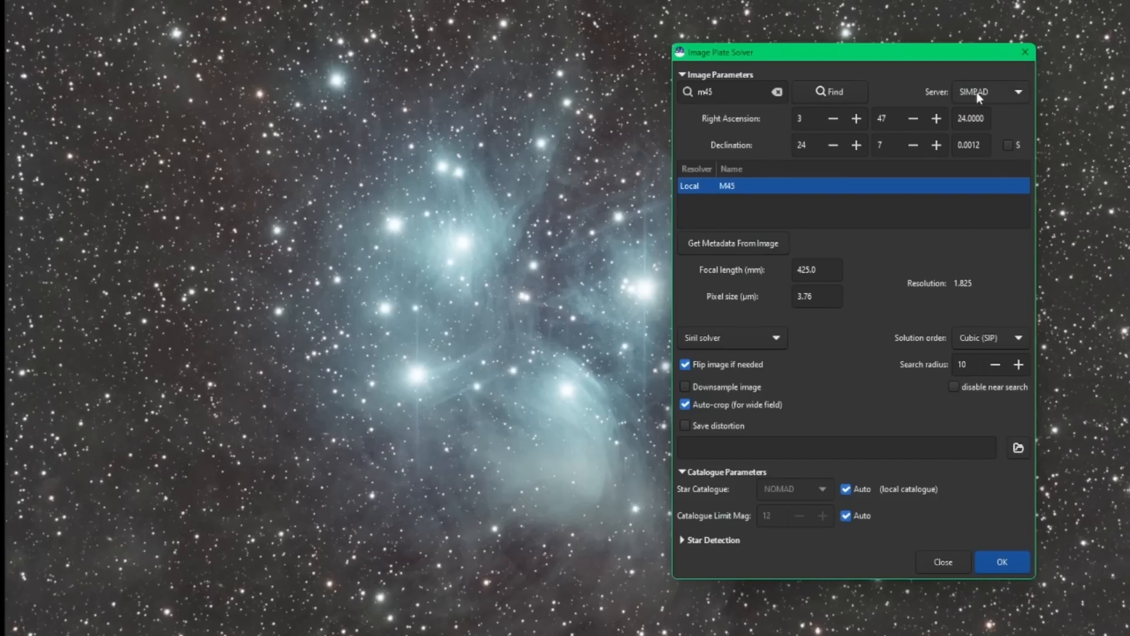
# Check the available object lookup servers and try the S (southern) option for the declination.
pyautogui.click(1020, 90)
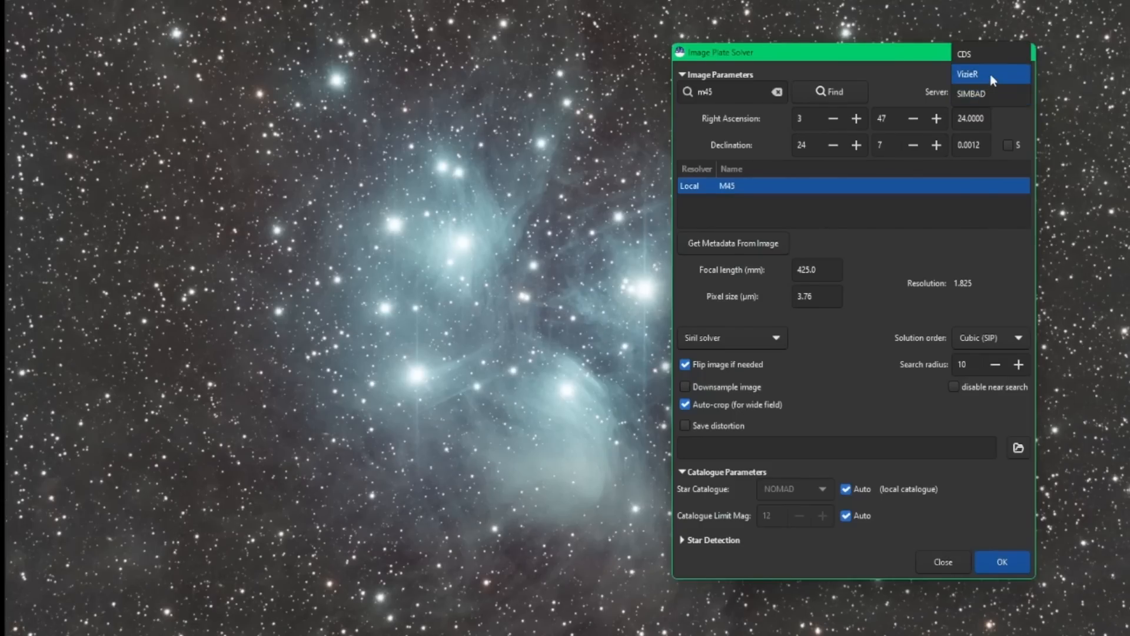
pyautogui.click(927, 75)
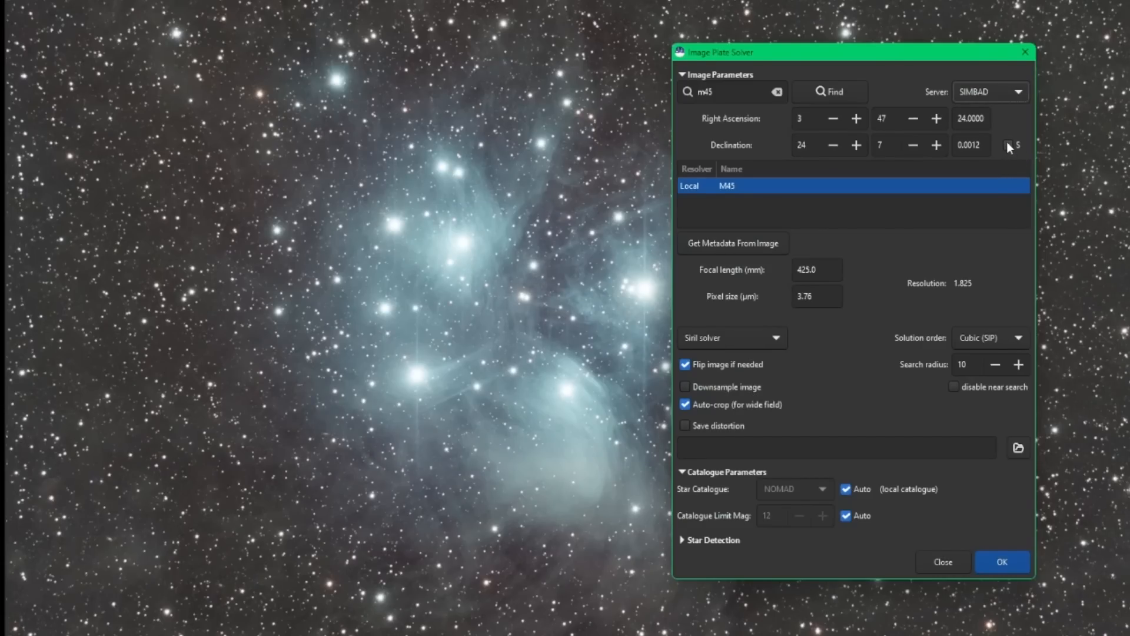
pyautogui.click(802, 145)
pyautogui.click(1009, 144)
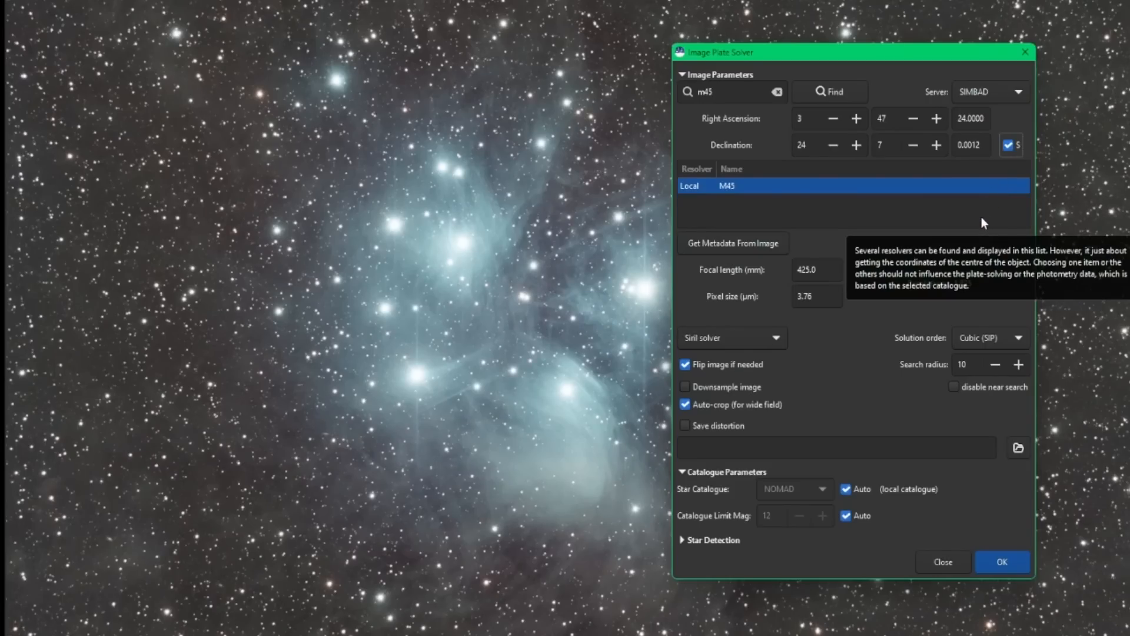
pyautogui.click(1009, 146)
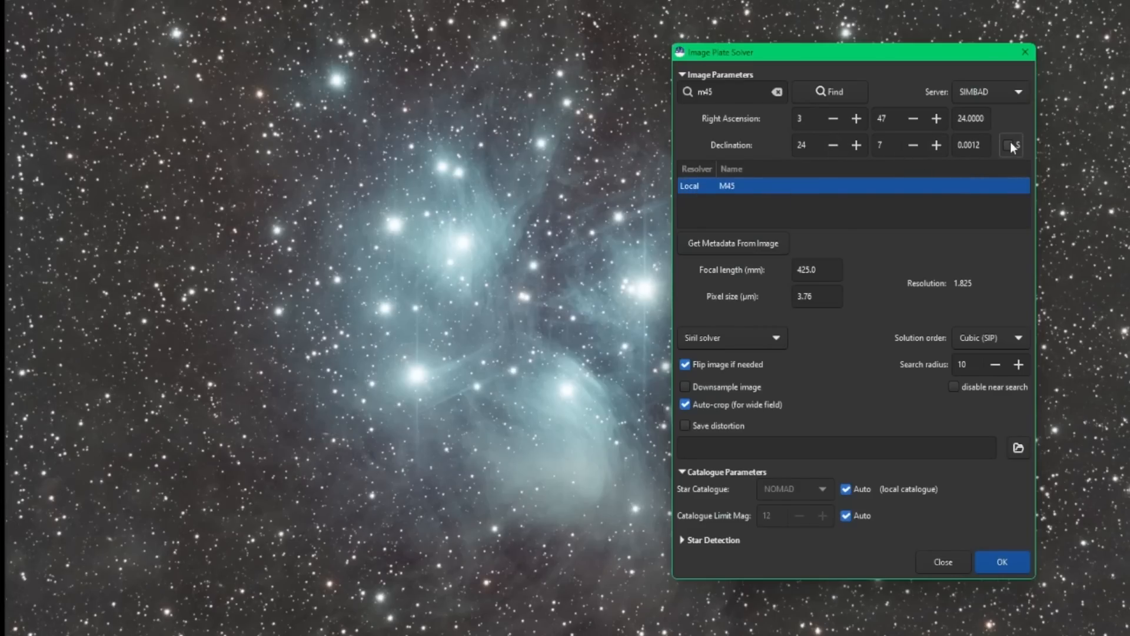
# Fill in the plate-solving parameters from the image's metadata, keeping the Siril solver.
pyautogui.click(724, 250)
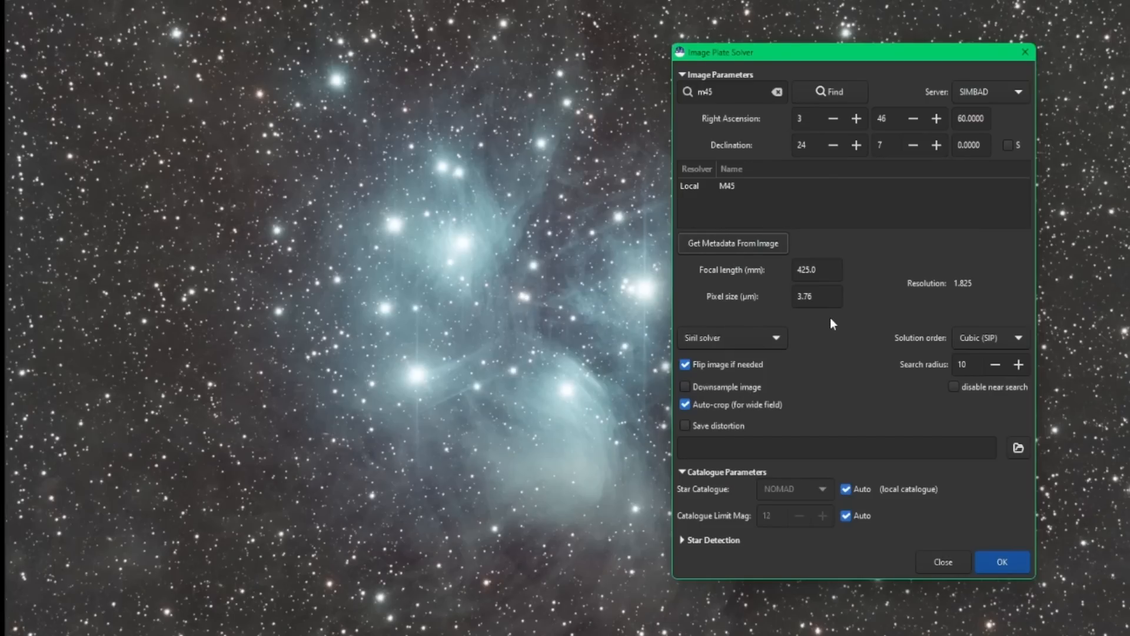
pyautogui.click(777, 340)
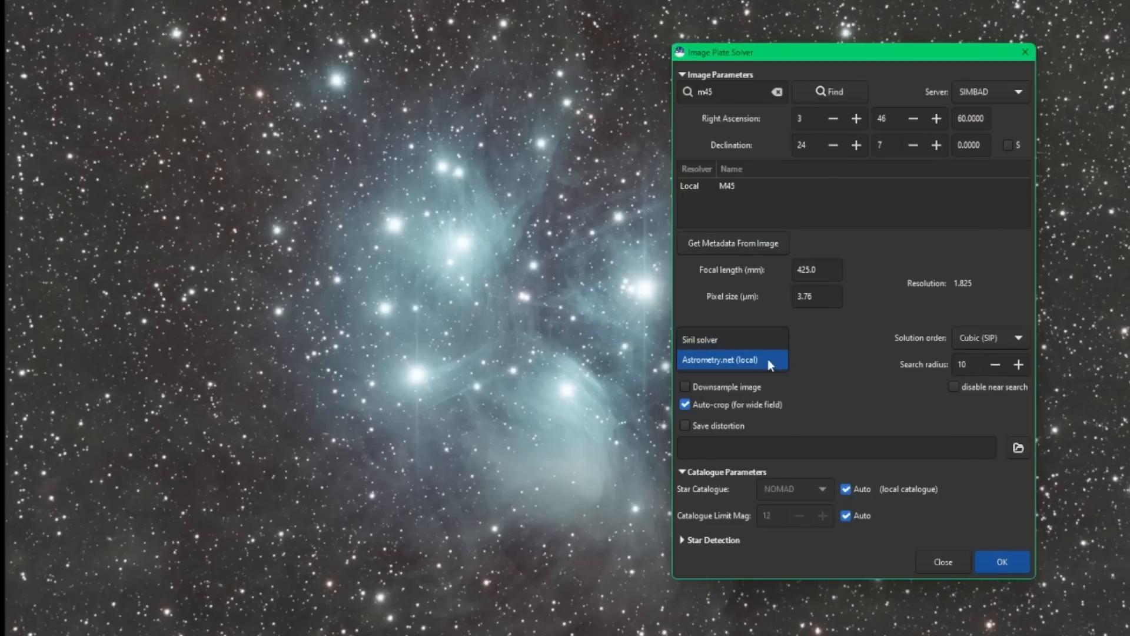
pyautogui.click(765, 338)
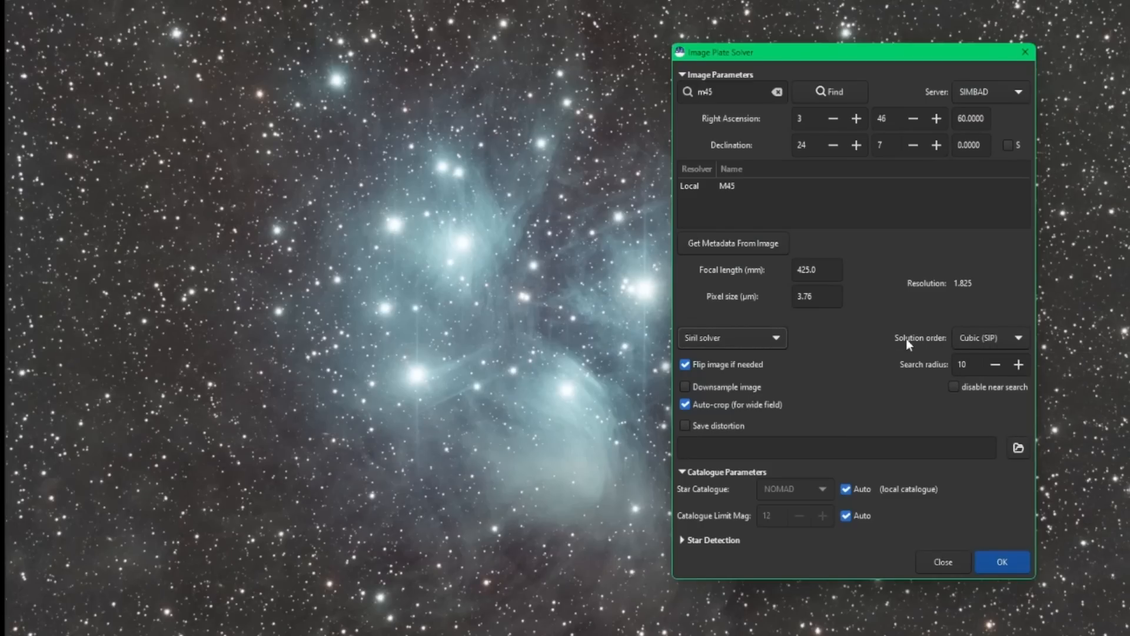
# Try the Linear solution order and the option that disables near search.
pyautogui.click(995, 338)
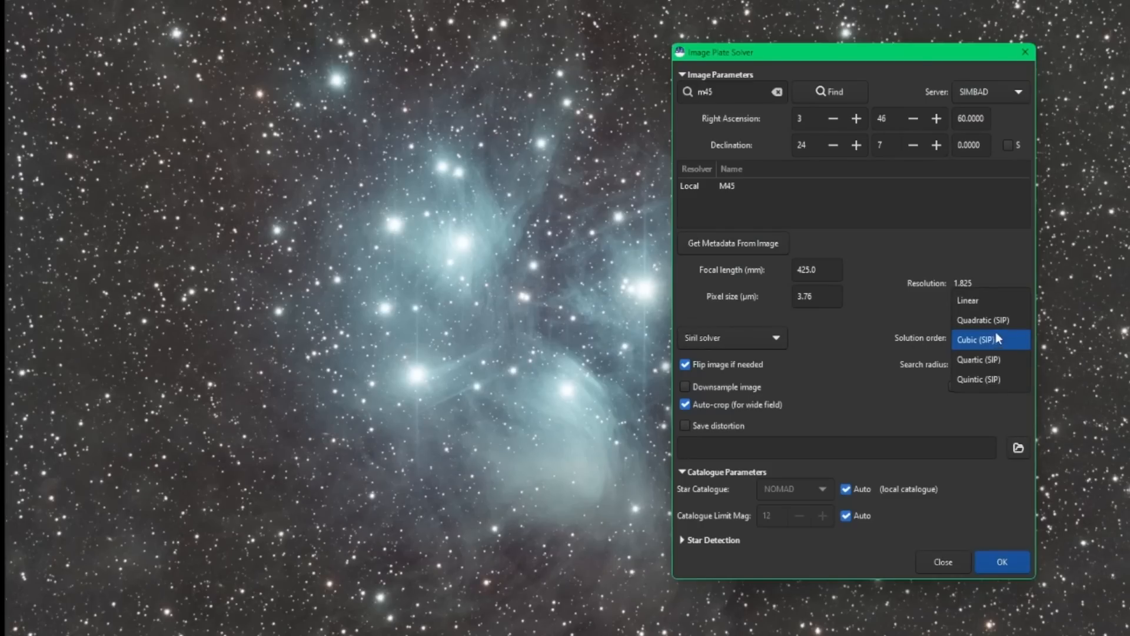
pyautogui.click(991, 301)
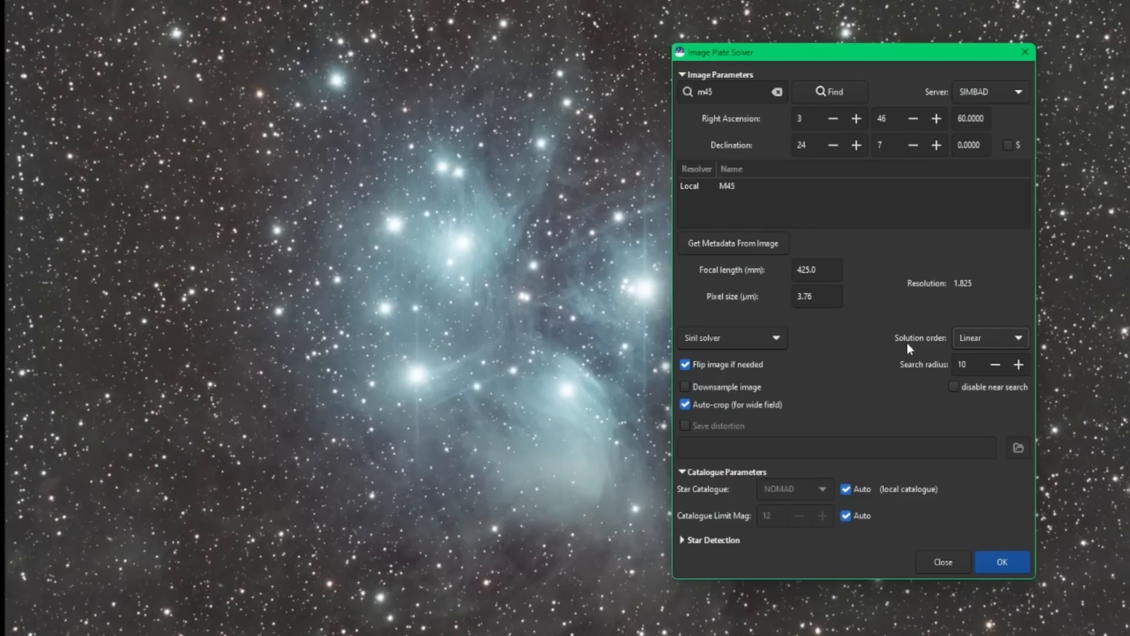
pyautogui.click(994, 340)
pyautogui.click(994, 377)
pyautogui.click(953, 387)
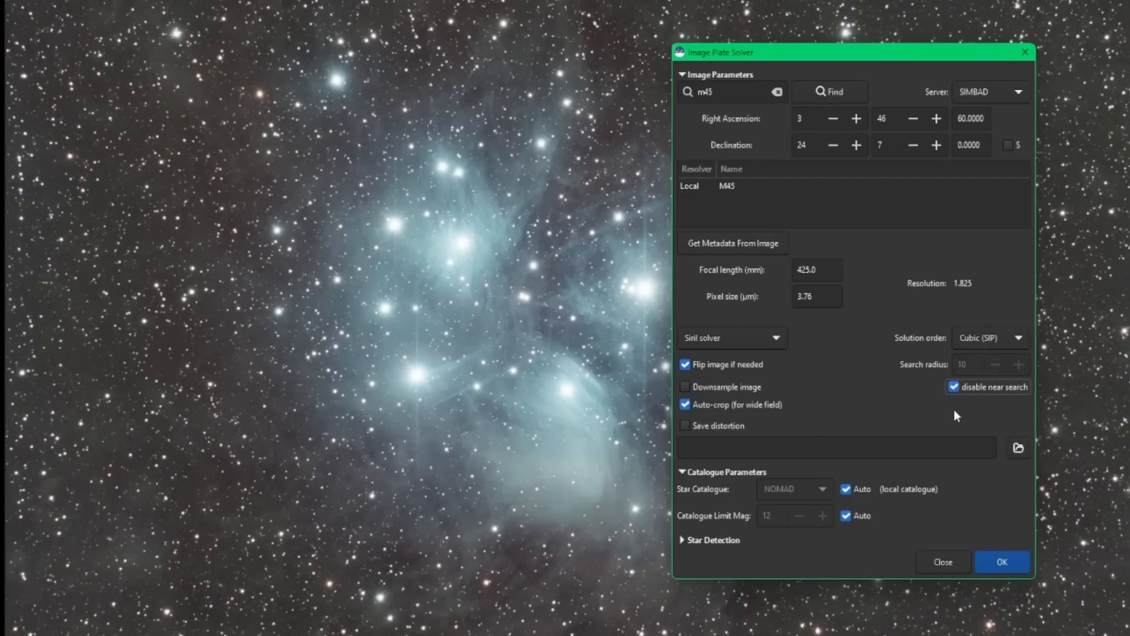
pyautogui.click(954, 388)
# Try Gaia DR3 as the star catalogue in place of the automatic choice.
pyautogui.moveTo(754, 387)
pyautogui.moveTo(931, 497)
pyautogui.click(846, 490)
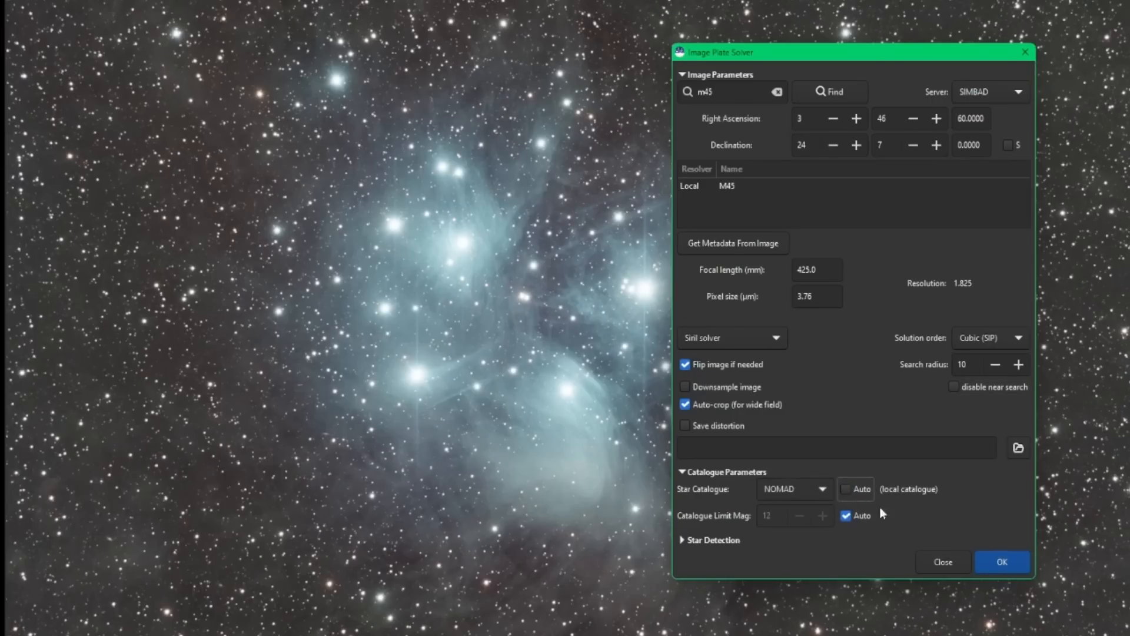
pyautogui.click(823, 491)
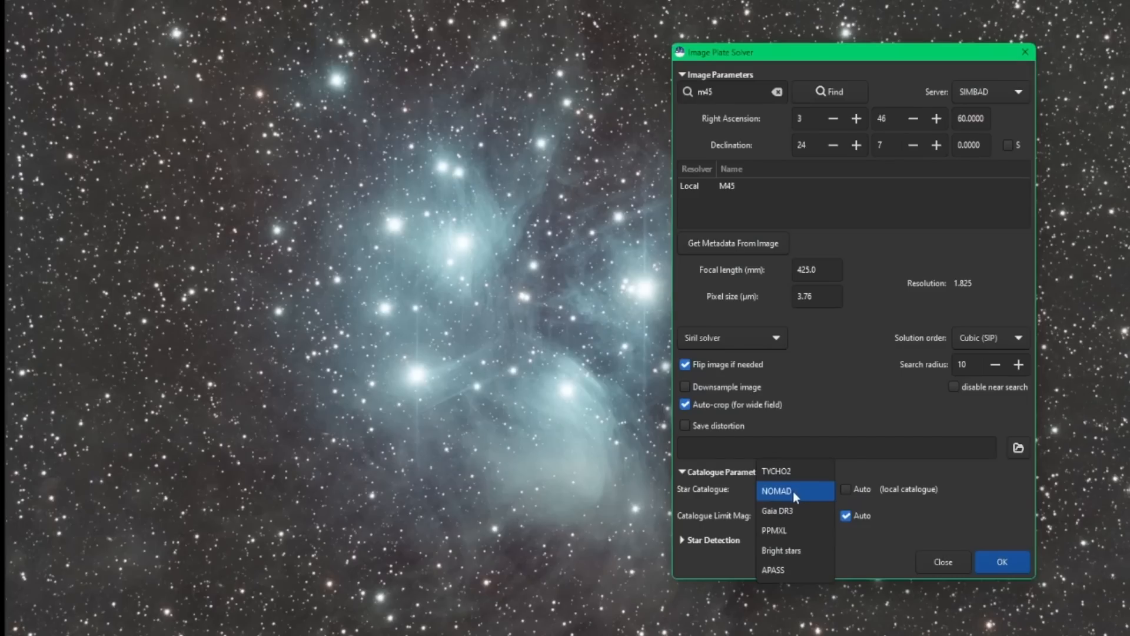
pyautogui.click(797, 510)
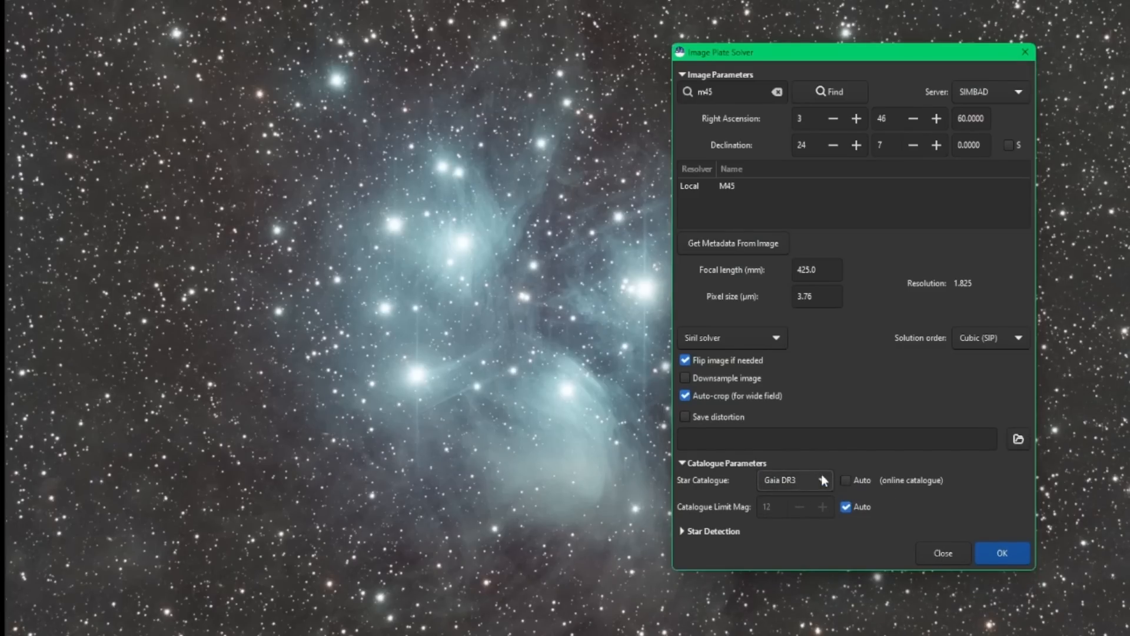
pyautogui.click(856, 481)
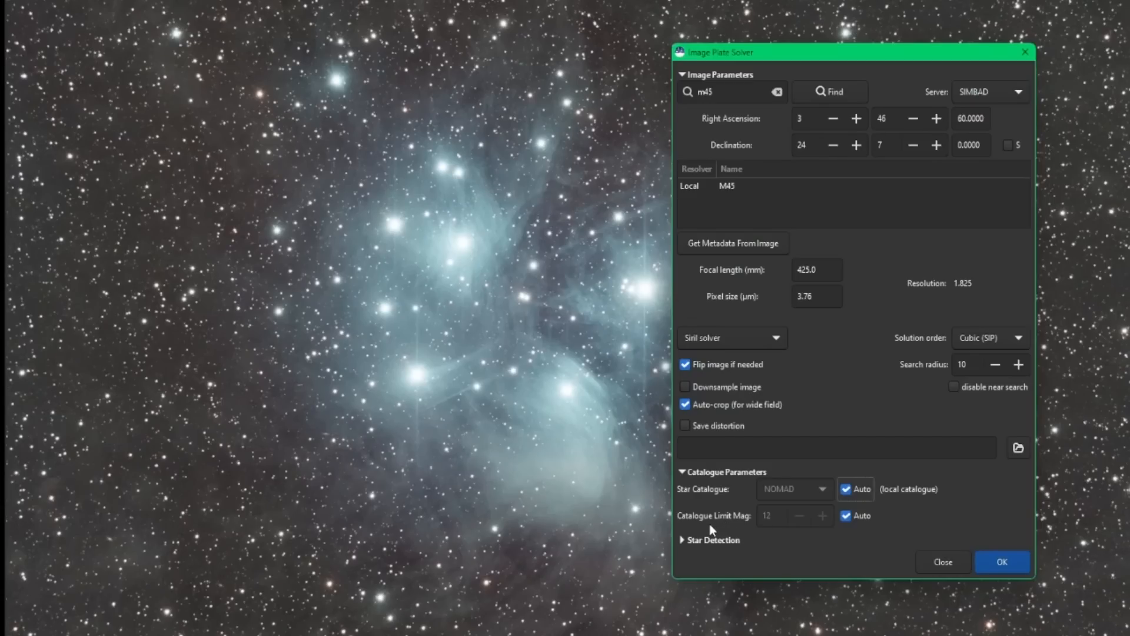
# Try setting the catalogue limit magnitude manually in place of the automatic value.
pyautogui.click(842, 525)
pyautogui.click(823, 516)
pyautogui.click(823, 516)
pyautogui.click(847, 517)
# Try the Astrometry.net (local) solver with its blind-solve options for ignoring position and sampling.
pyautogui.click(778, 340)
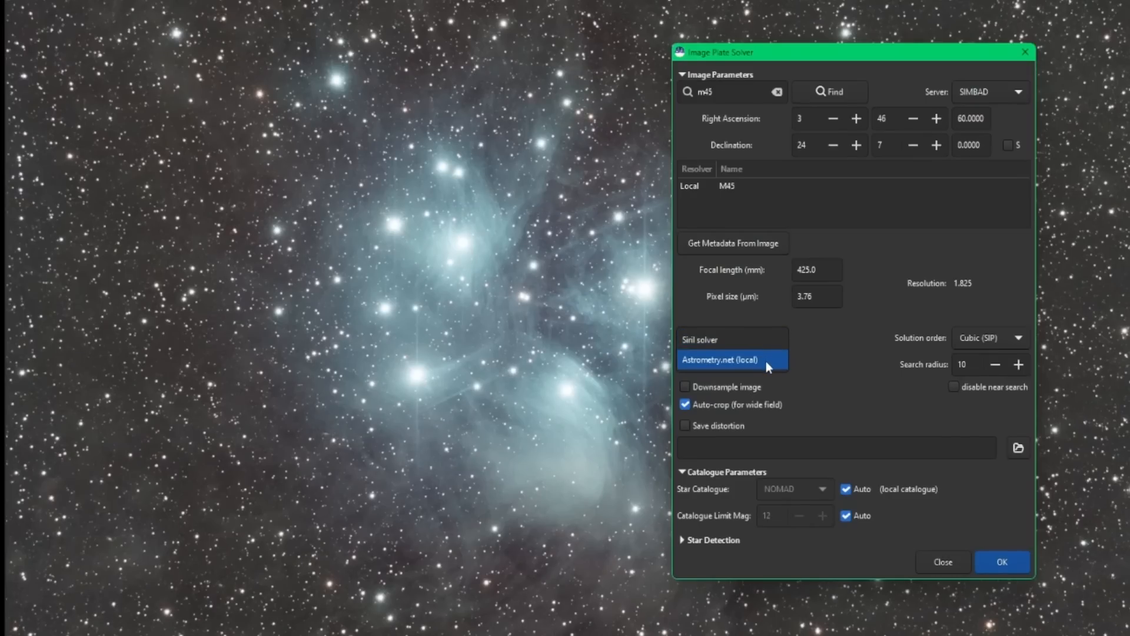
pyautogui.click(916, 381)
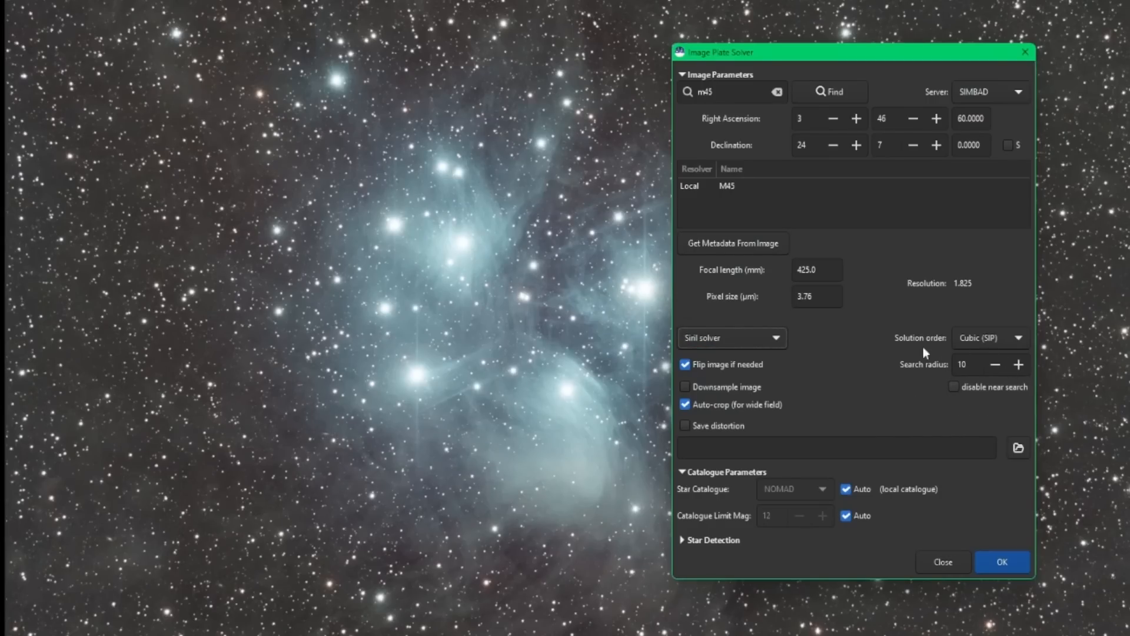
pyautogui.click(776, 338)
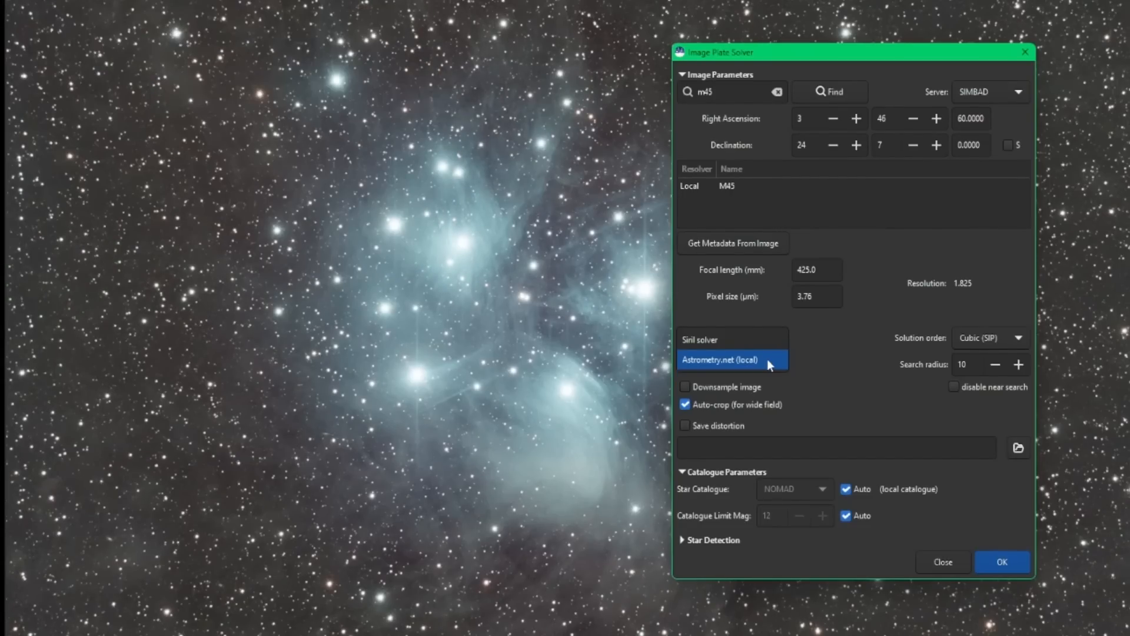
pyautogui.click(771, 338)
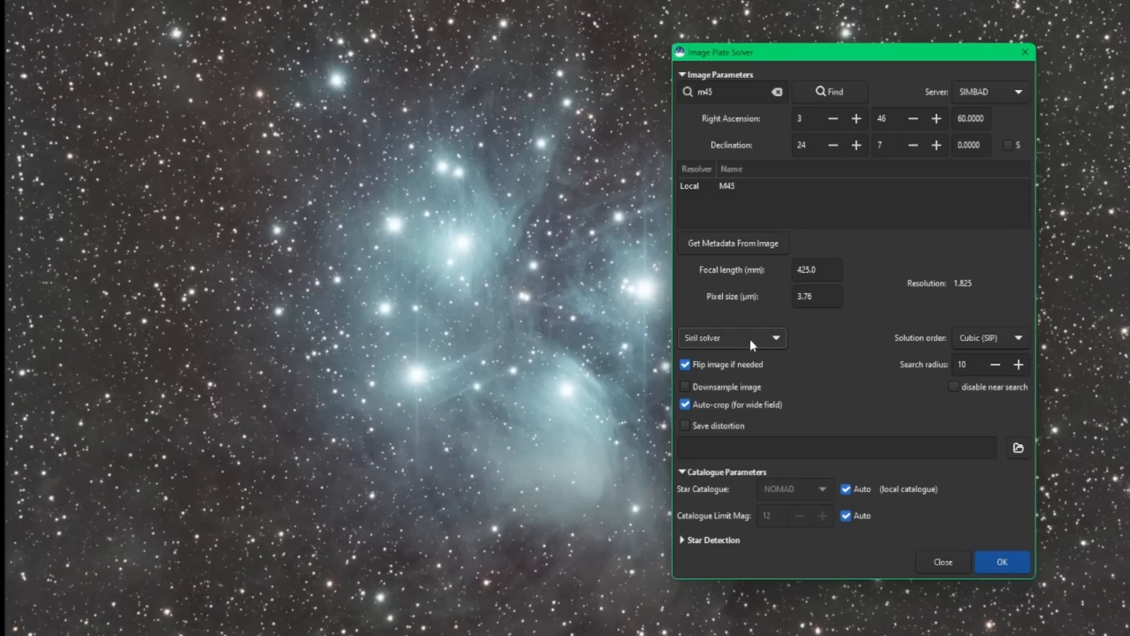
pyautogui.click(778, 338)
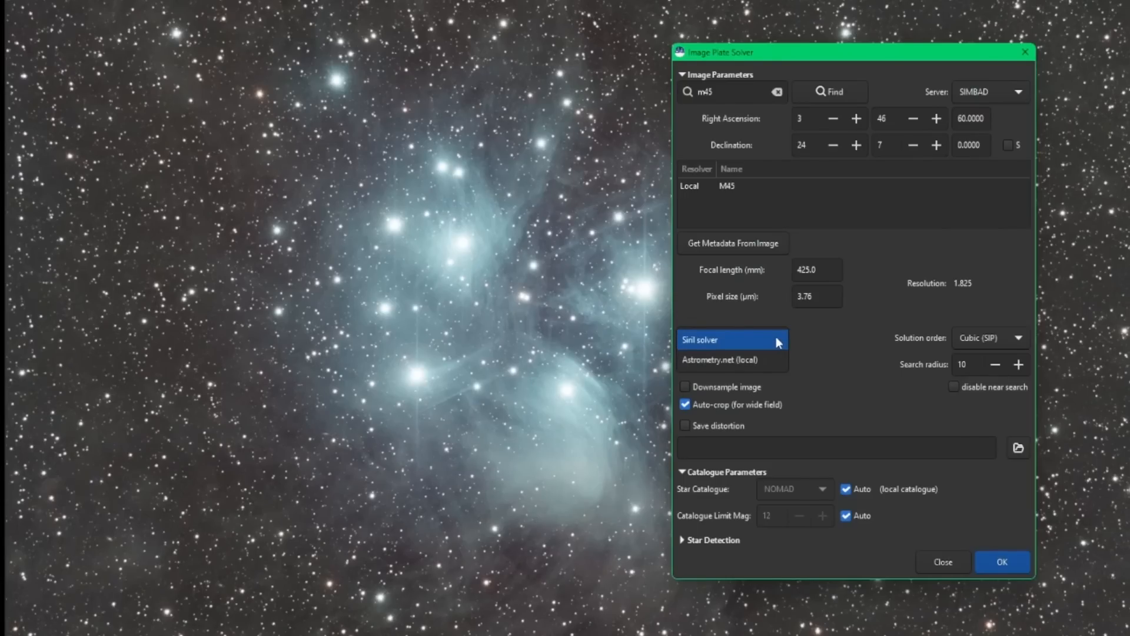
pyautogui.click(762, 359)
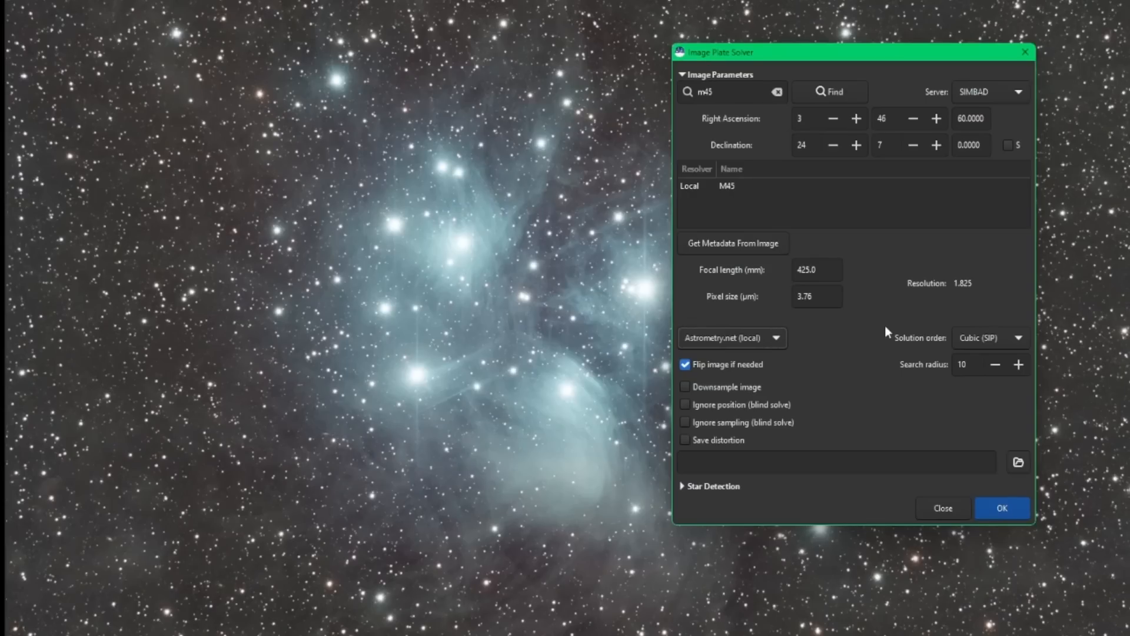
pyautogui.click(744, 408)
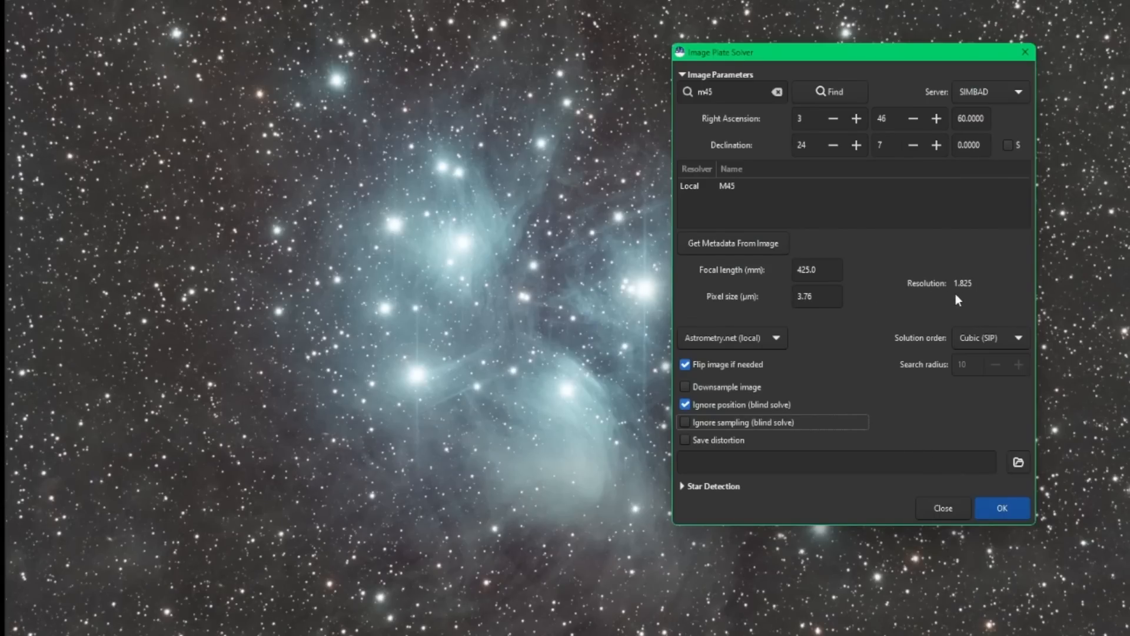
pyautogui.click(750, 420)
pyautogui.click(771, 422)
pyautogui.click(775, 407)
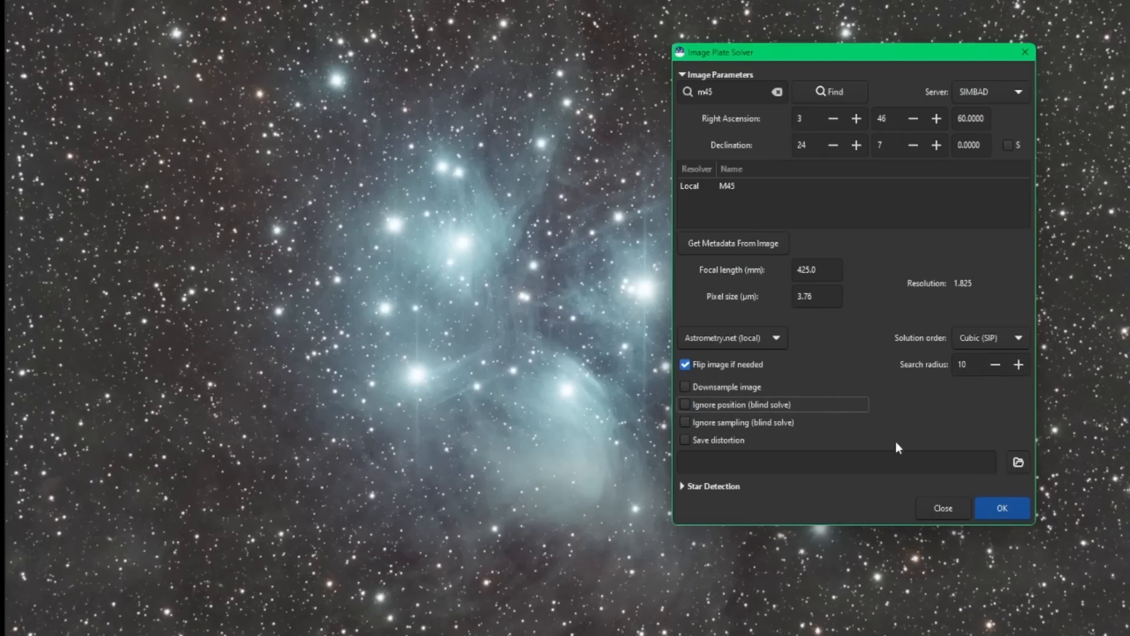
pyautogui.click(773, 340)
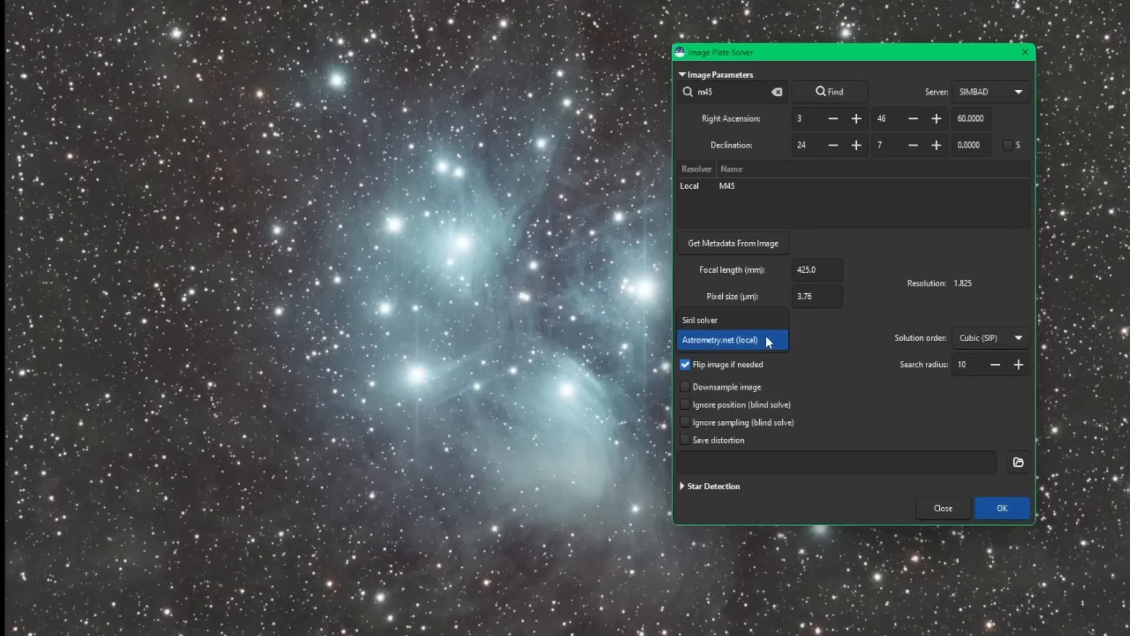
pyautogui.click(732, 317)
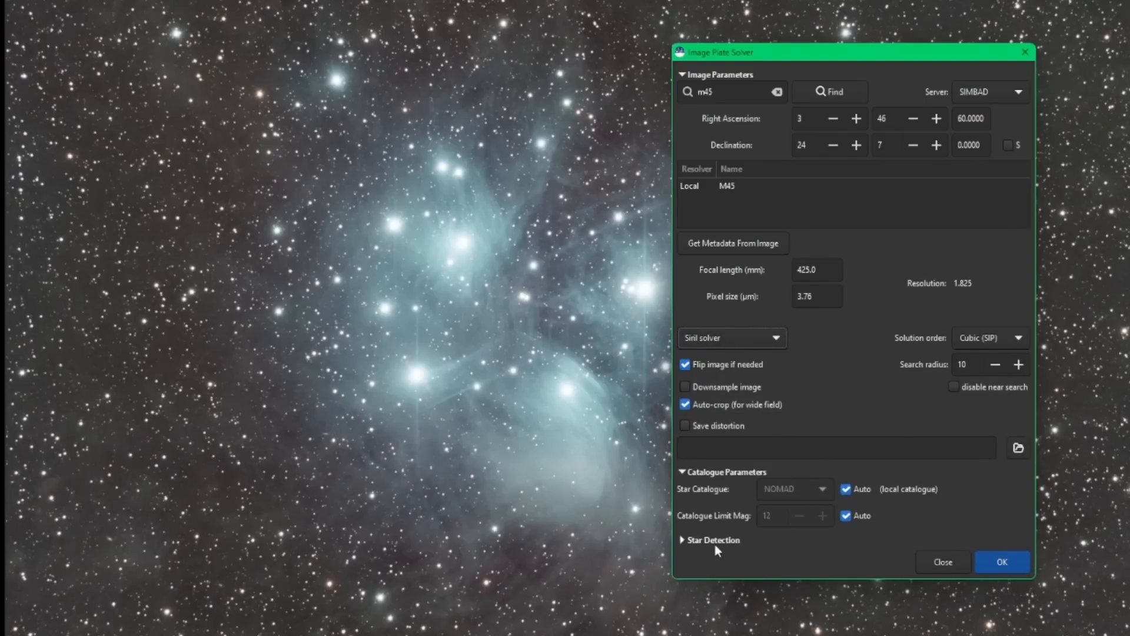
# Expand the Star Detection settings and move the plate solver window further off the nebula.
pyautogui.click(682, 540)
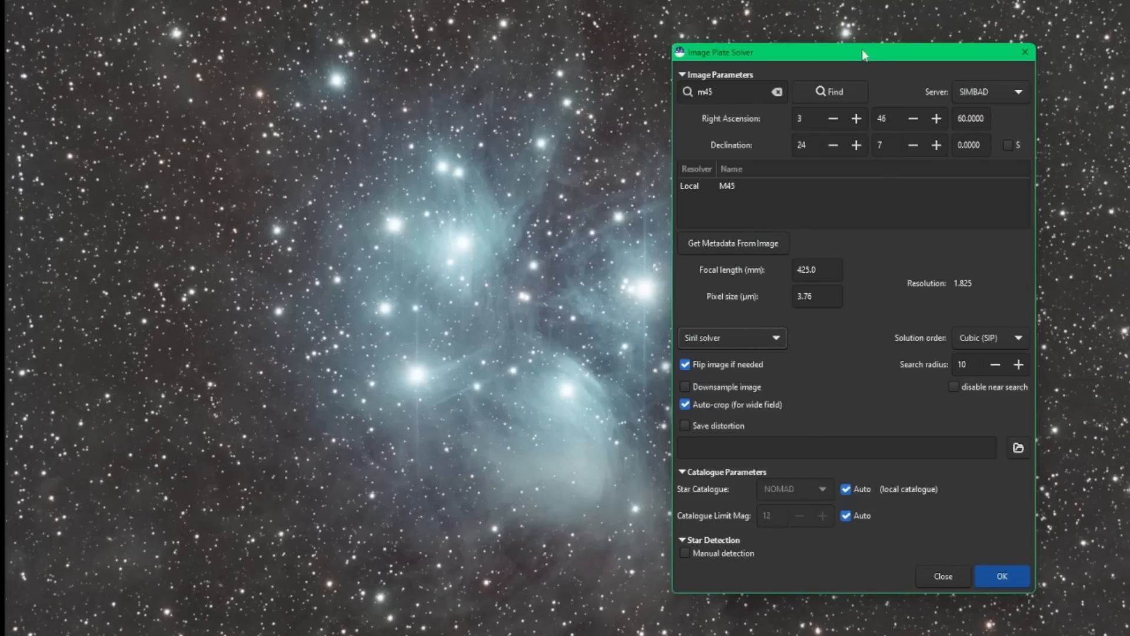
pyautogui.moveTo(862, 53); pyautogui.dragTo(1046, 2)
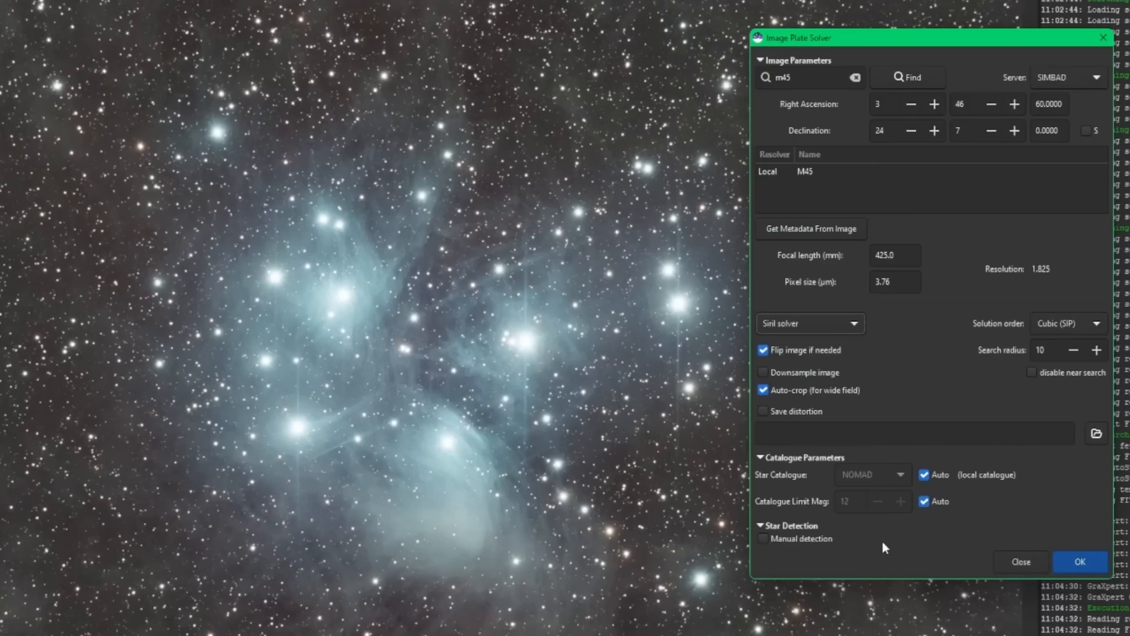
# Select a single bright star in the Pleiades image, pick it as a detected star, and highlight its entry in Dynamic PSF.
pyautogui.click(492, 260)
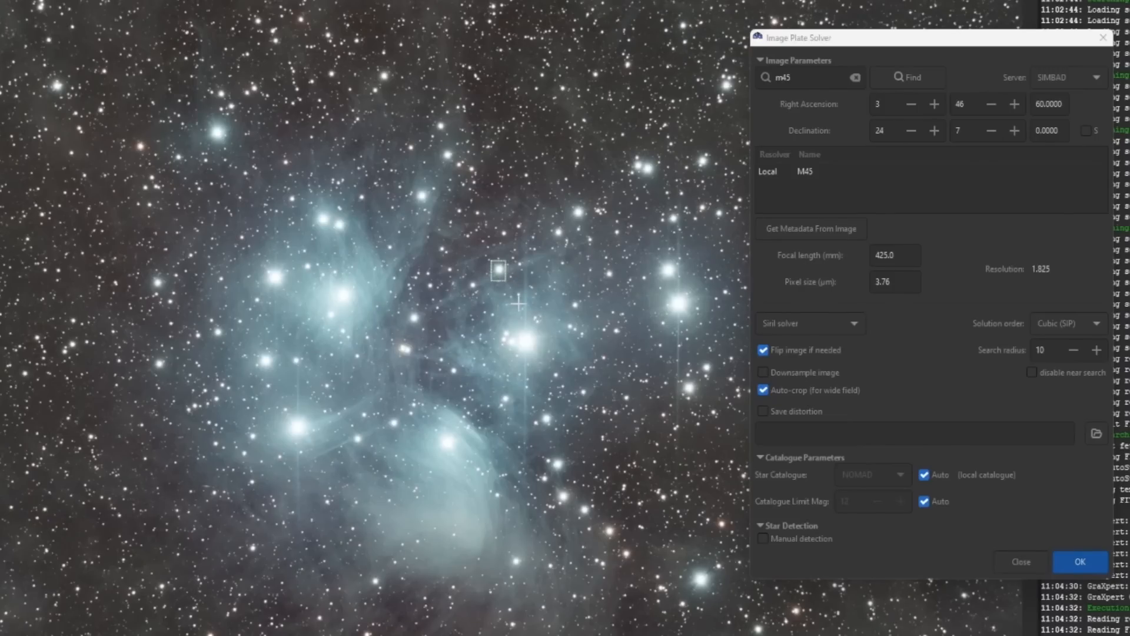
pyautogui.rightClick(499, 269)
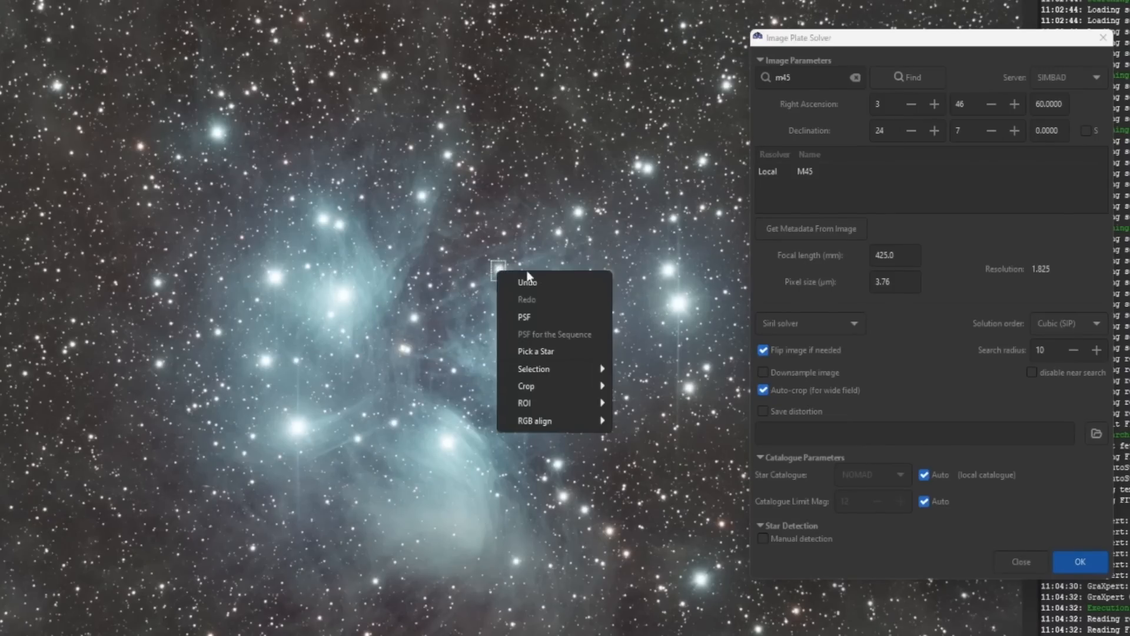
pyautogui.click(565, 353)
pyautogui.moveTo(725, 105); pyautogui.dragTo(1129, 56)
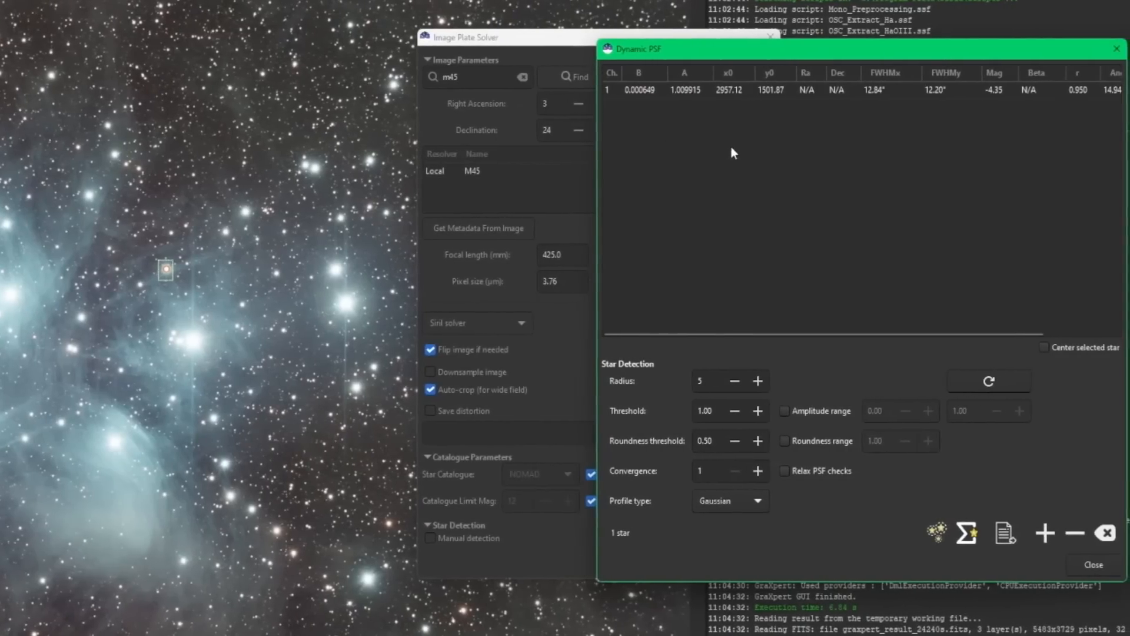
pyautogui.click(646, 89)
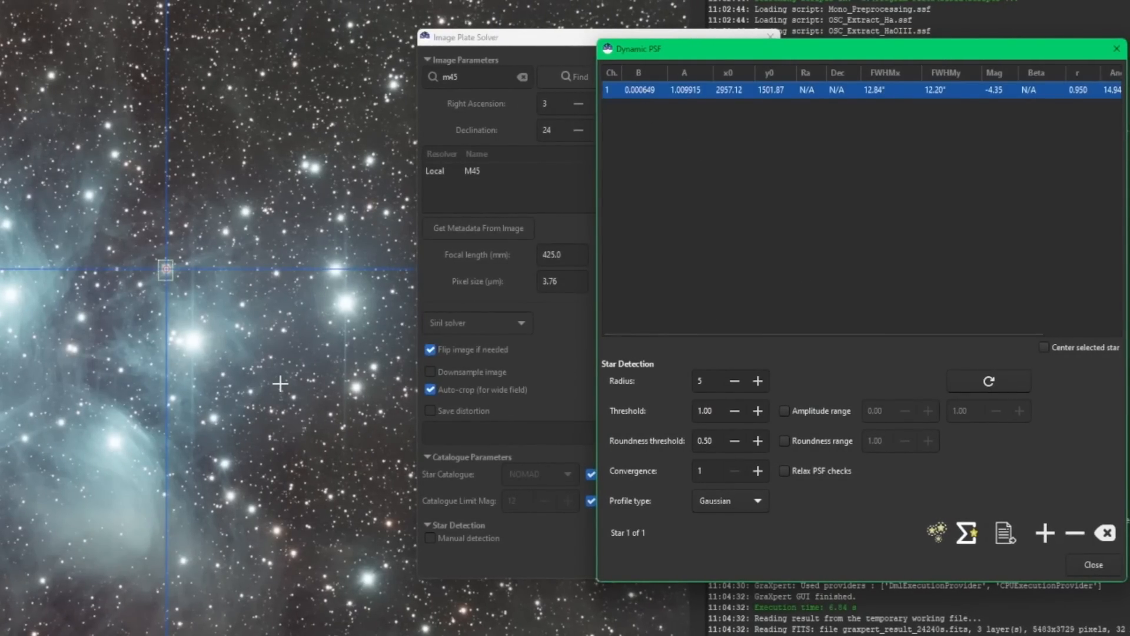
# Try to measure the PSF of a large rectangular area containing many stars, and clear that selection.
pyautogui.click(253, 338)
pyautogui.moveTo(185, 153); pyautogui.dragTo(267, 223)
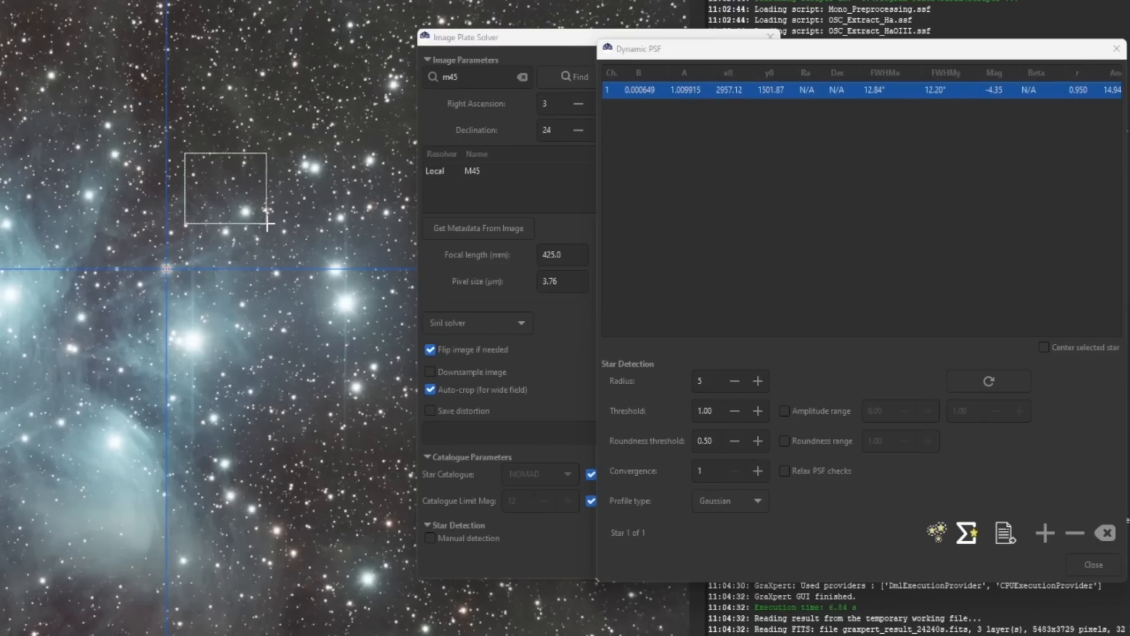
pyautogui.rightClick(224, 189)
pyautogui.click(287, 264)
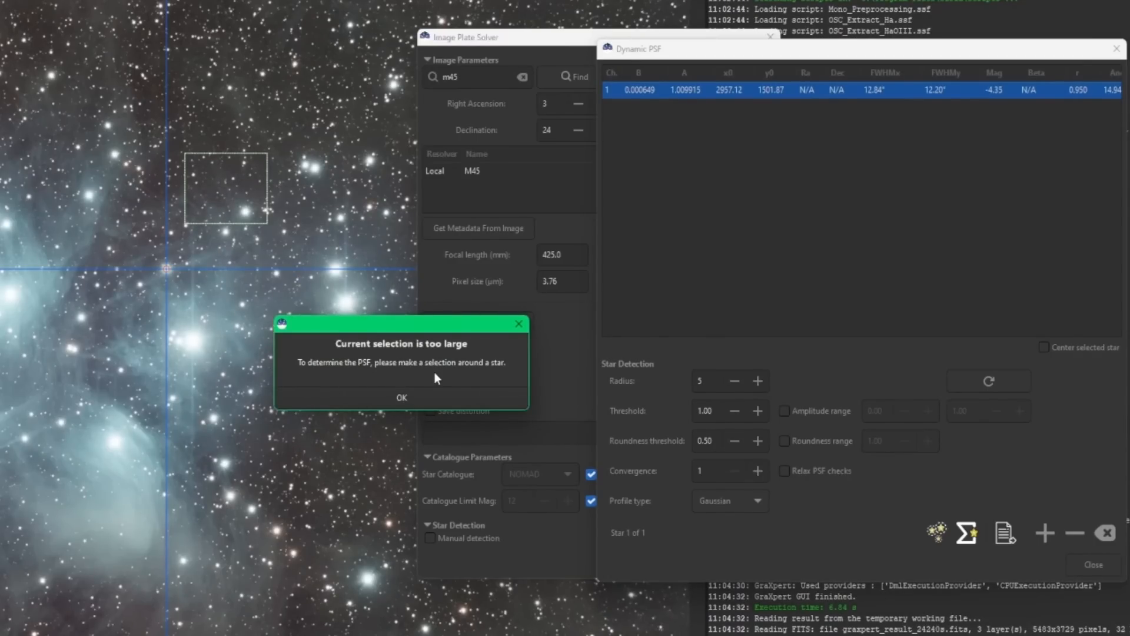
pyautogui.click(387, 398)
pyautogui.click(294, 374)
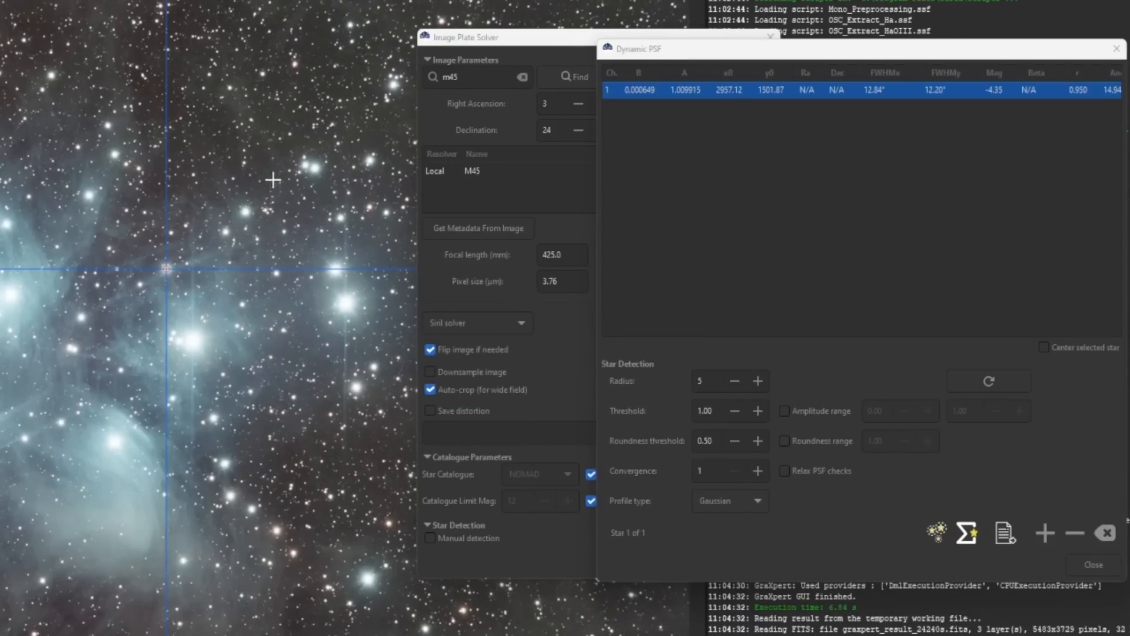
# Pick two more individual stars, one bright and one faint, with a tight selection around each.
pyautogui.moveTo(234, 201); pyautogui.dragTo(256, 220)
pyautogui.rightClick(248, 216)
pyautogui.click(298, 291)
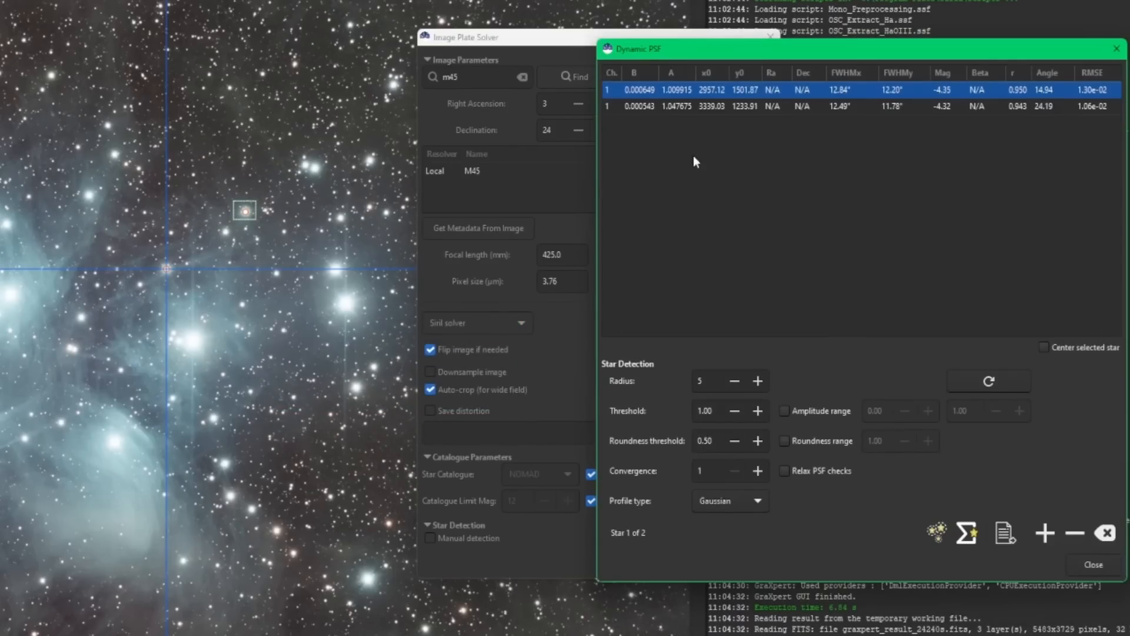
pyautogui.moveTo(243, 386); pyautogui.dragTo(256, 400)
pyautogui.rightClick(250, 393)
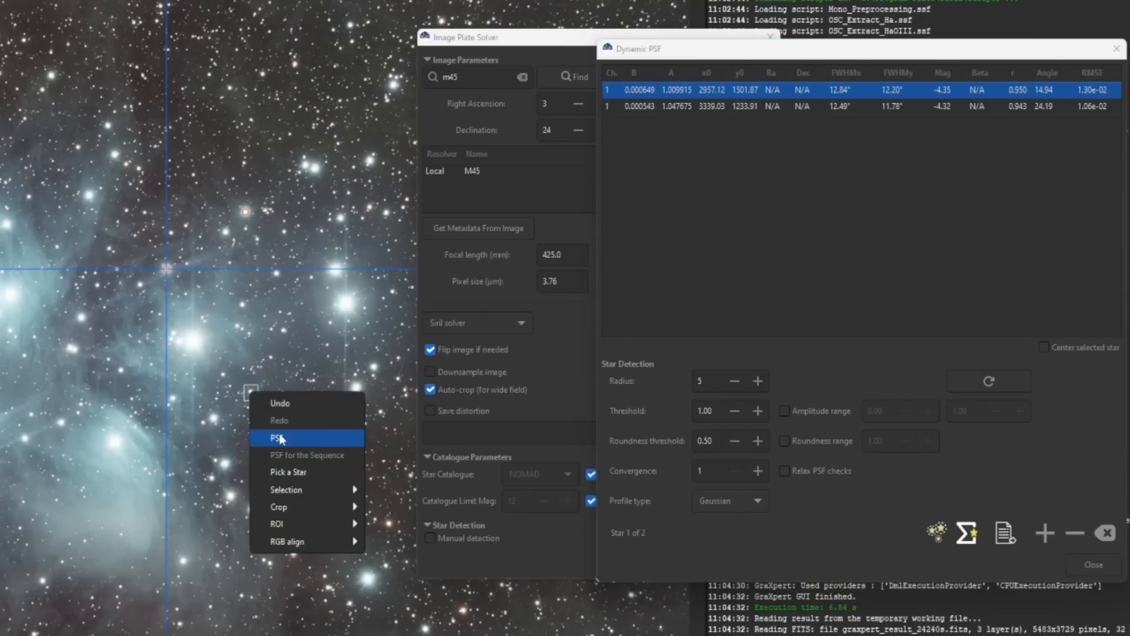
pyautogui.click(298, 472)
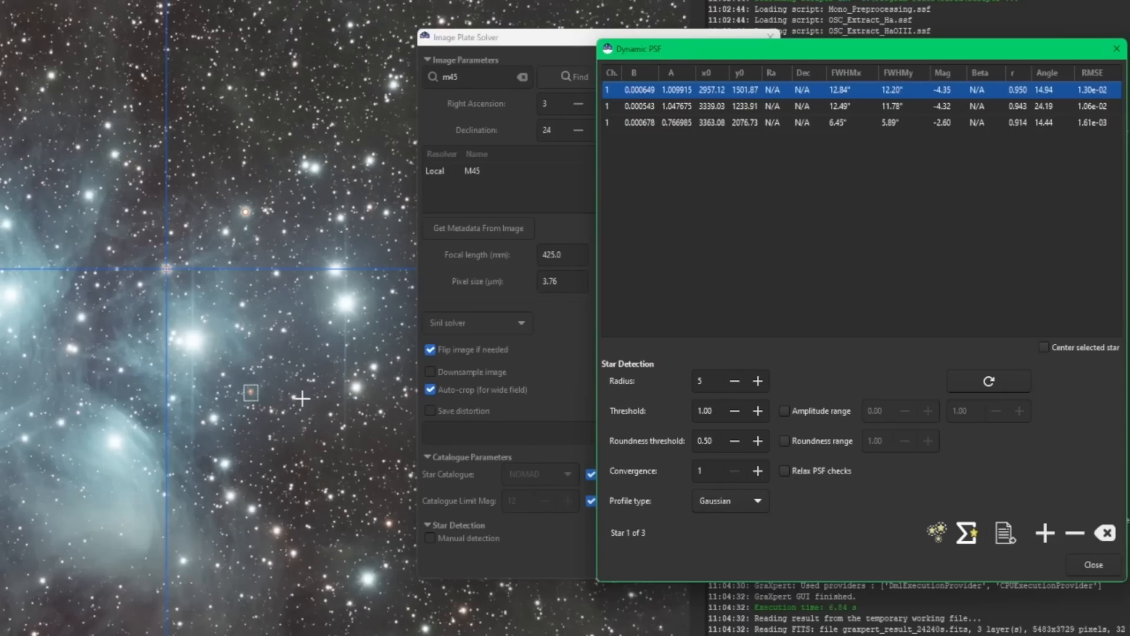
# Remove all picked stars from the Dynamic PSF list and close it, keeping the plate solver open.
pyautogui.click(1105, 534)
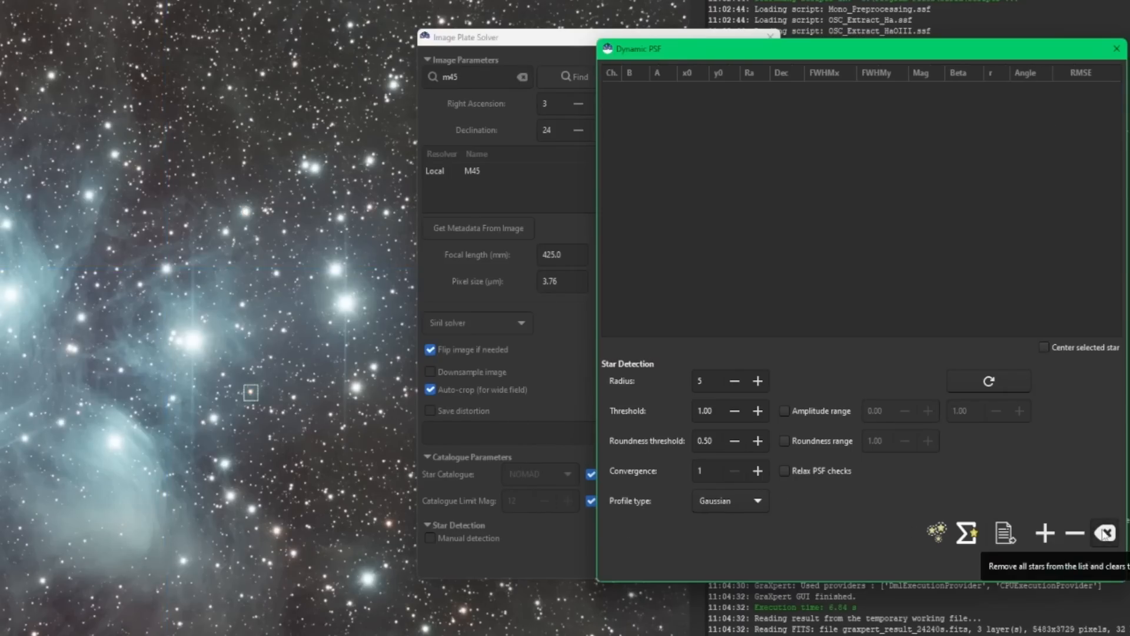
pyautogui.click(1093, 564)
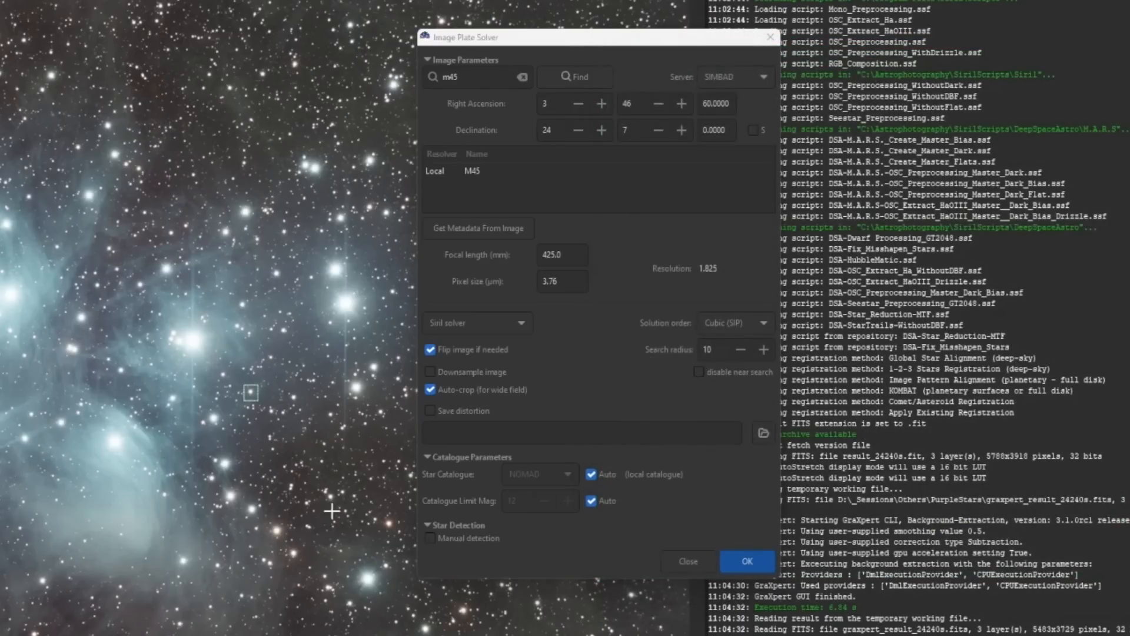
pyautogui.click(579, 39)
pyautogui.moveTo(579, 39); pyautogui.dragTo(670, 72)
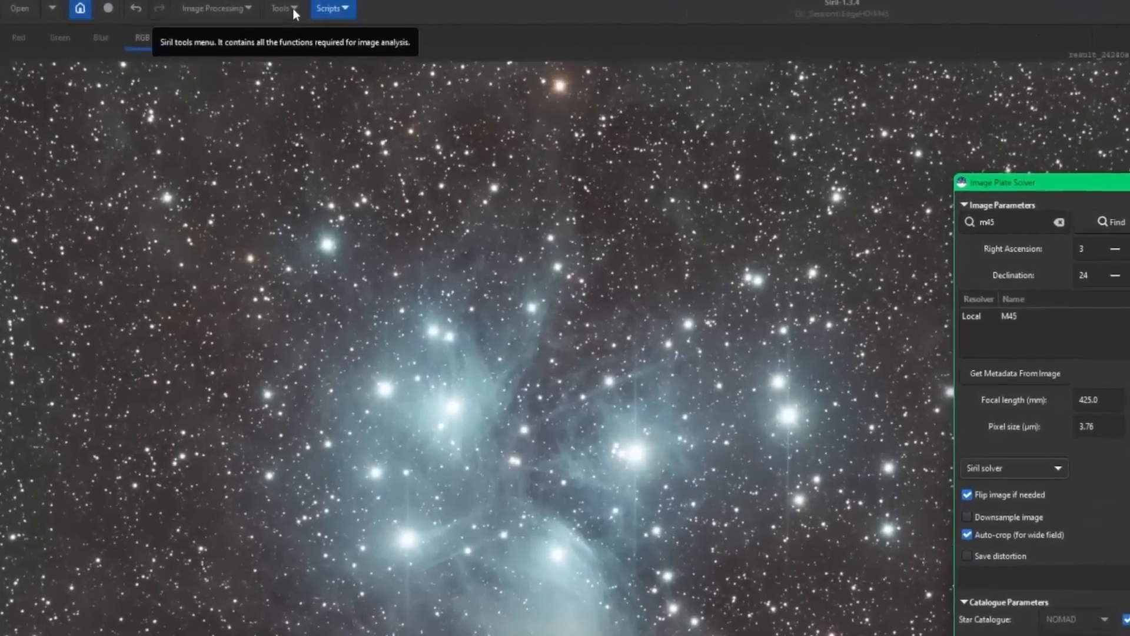
# Open Dynamic PSF from the image analysis tools and detect the stars inside a large selection around the central nebula.
pyautogui.click(241, 10)
pyautogui.click(244, 39)
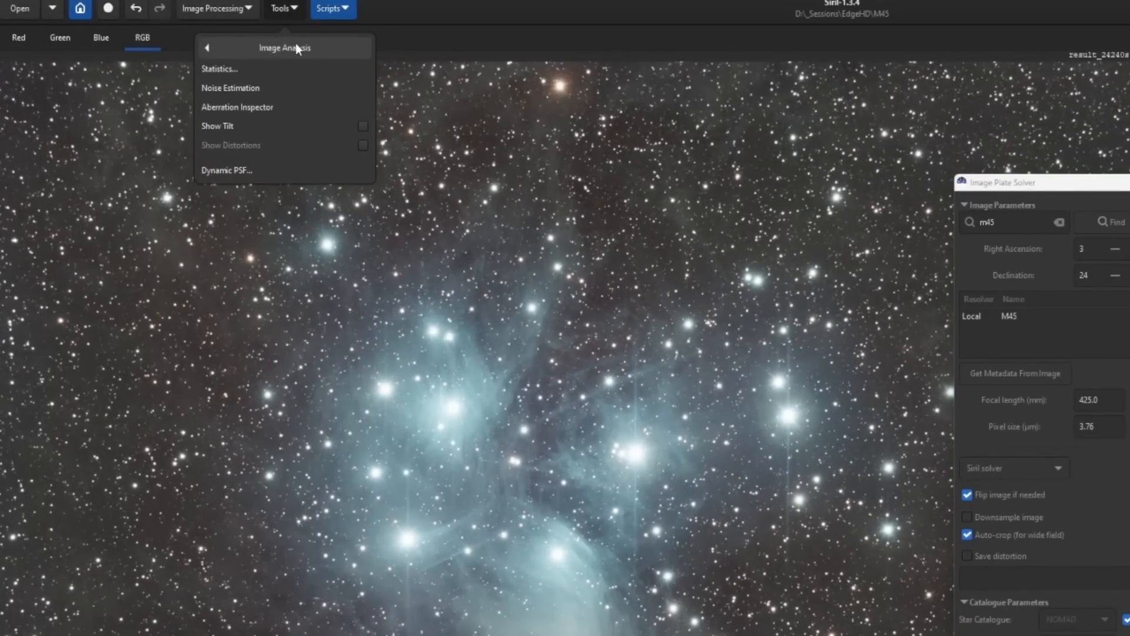
pyautogui.click(294, 169)
pyautogui.moveTo(326, 302); pyautogui.dragTo(676, 577)
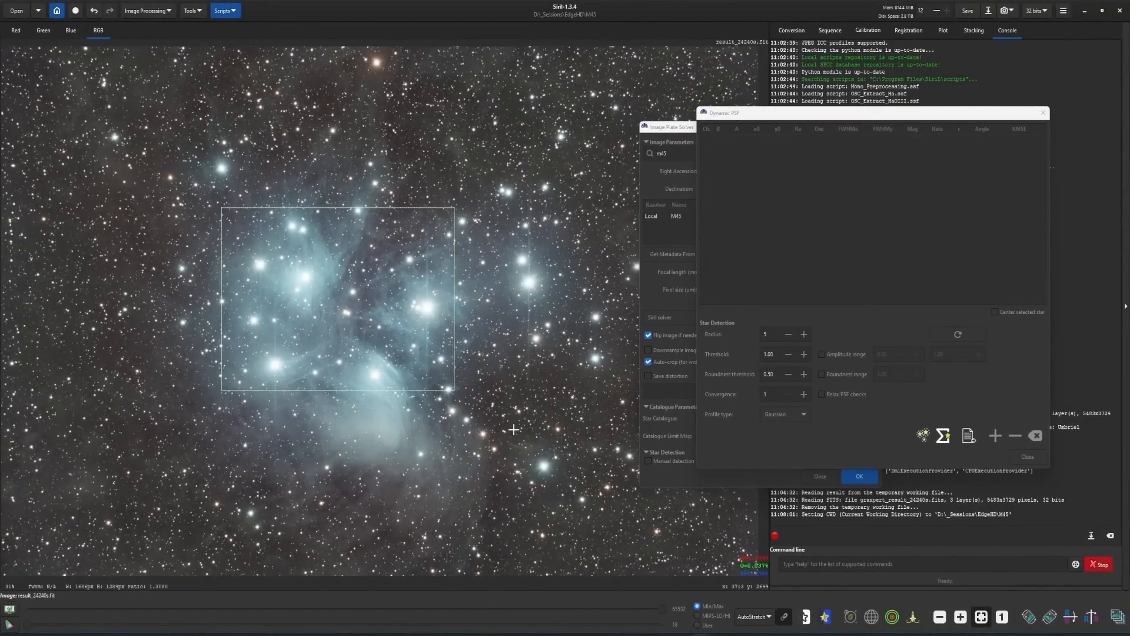
pyautogui.click(870, 447)
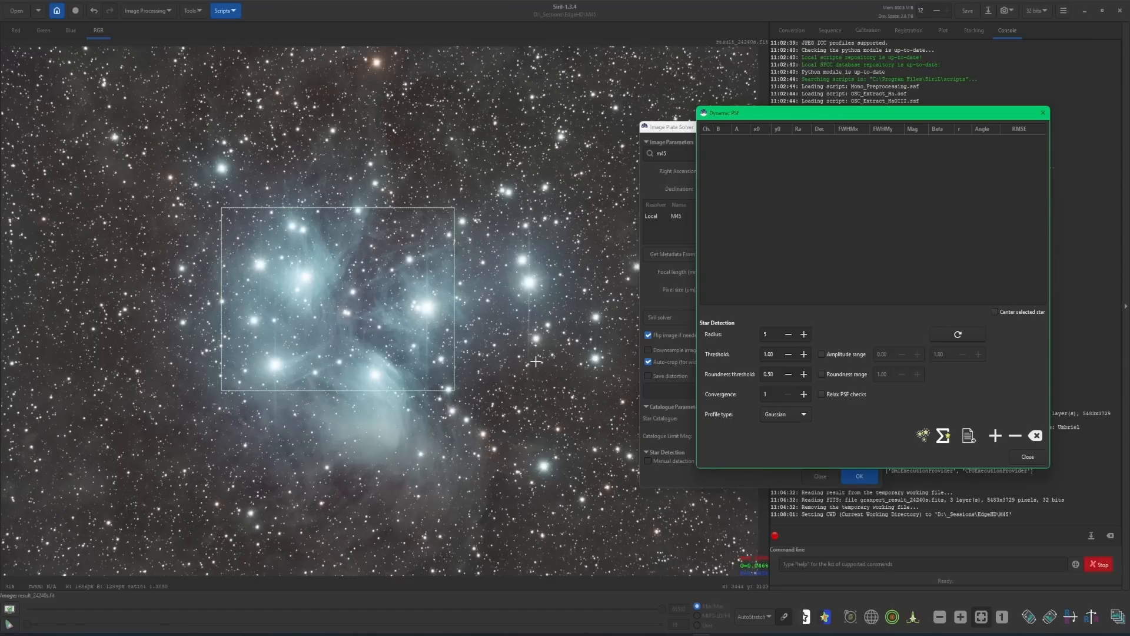
pyautogui.click(921, 435)
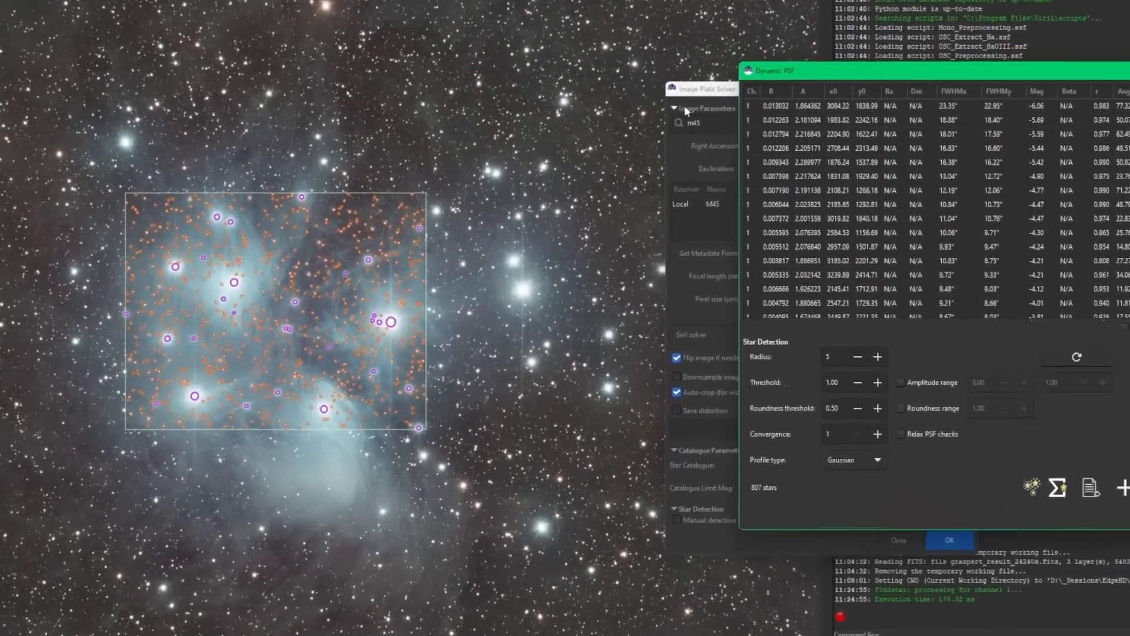
# Point out the manual star detection option in the plate solver, remove all detected stars, and close Dynamic PSF.
pyautogui.moveTo(659, 127); pyautogui.dragTo(495, 111)
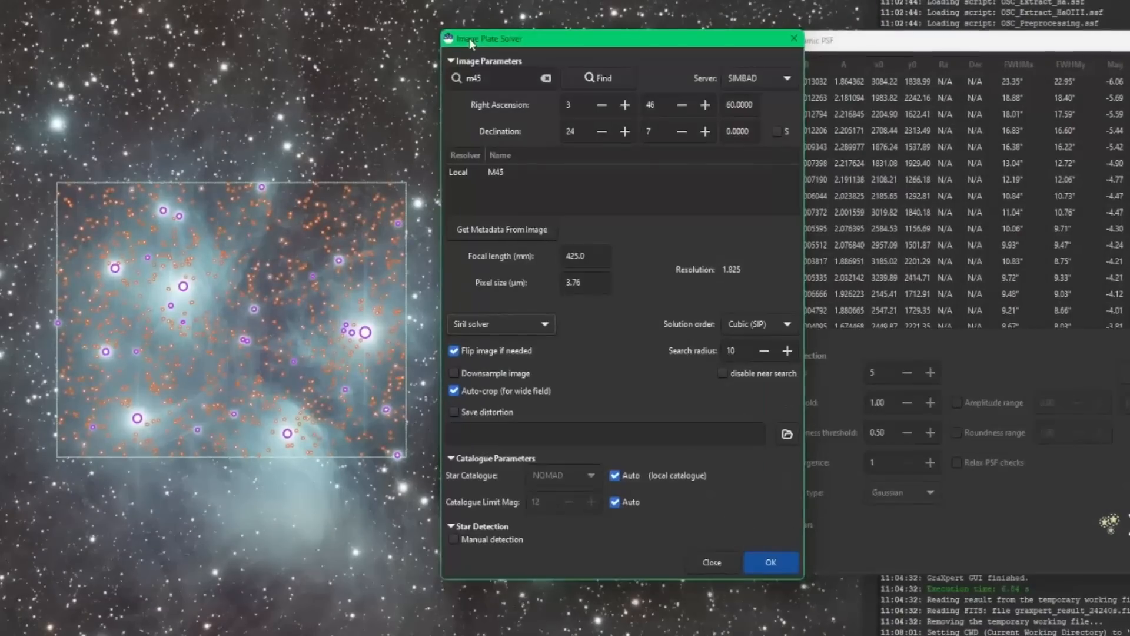
pyautogui.click(454, 539)
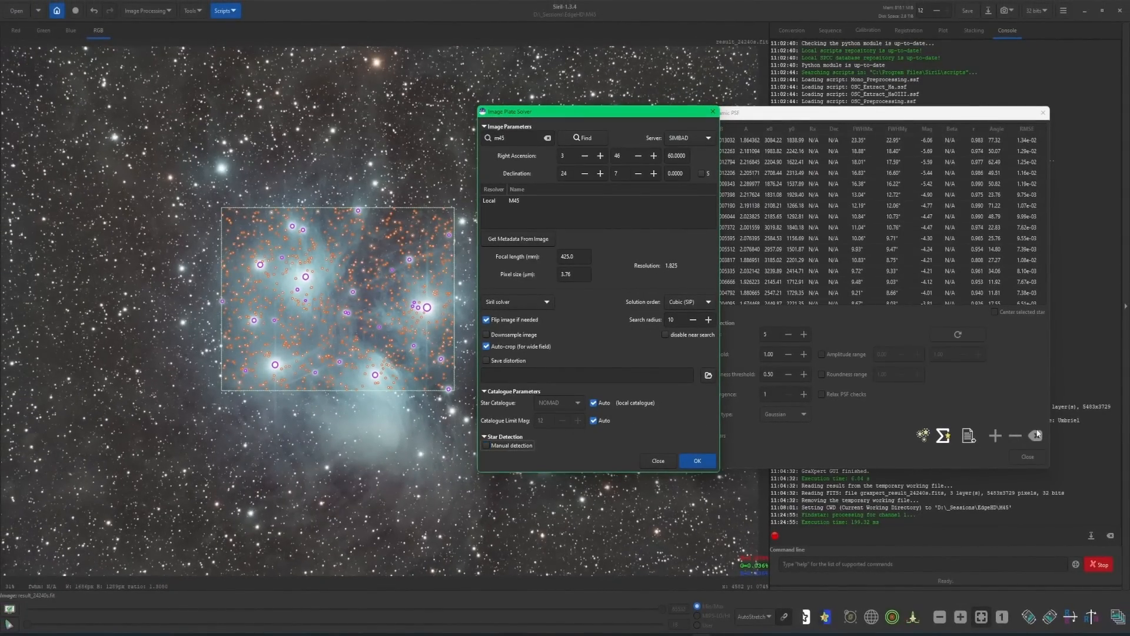
pyautogui.click(1036, 436)
pyautogui.click(1029, 458)
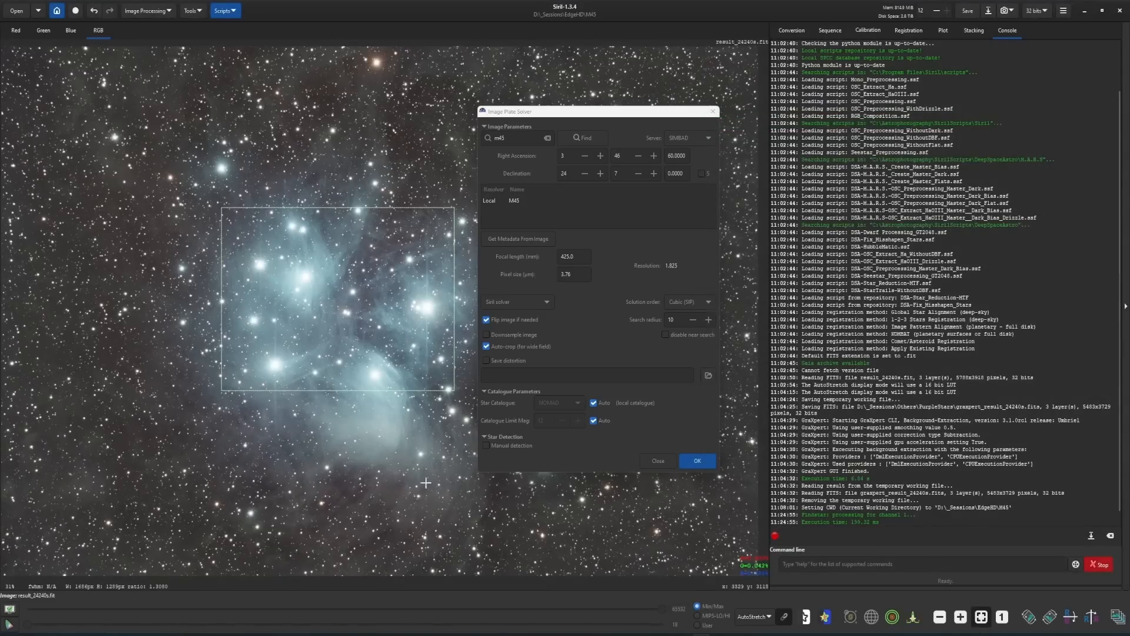
# Check the focal length and pixel size in the Image Plate Solver and plate solve M45 with the Siril solver.
pyautogui.moveTo(593, 116); pyautogui.dragTo(620, 115)
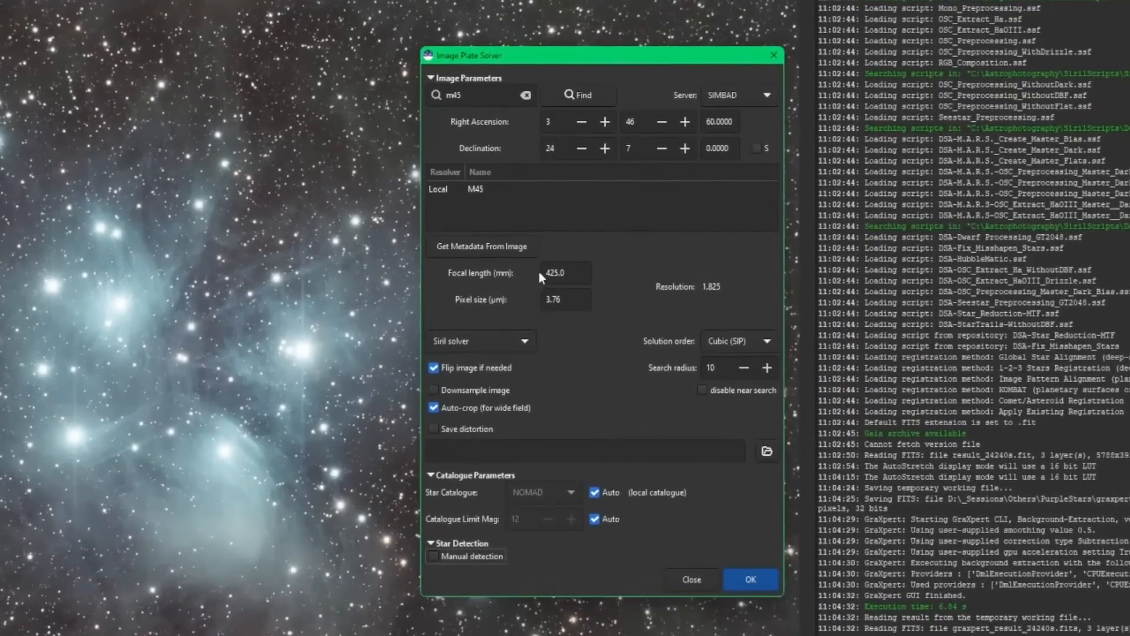
pyautogui.click(567, 273)
pyautogui.click(572, 301)
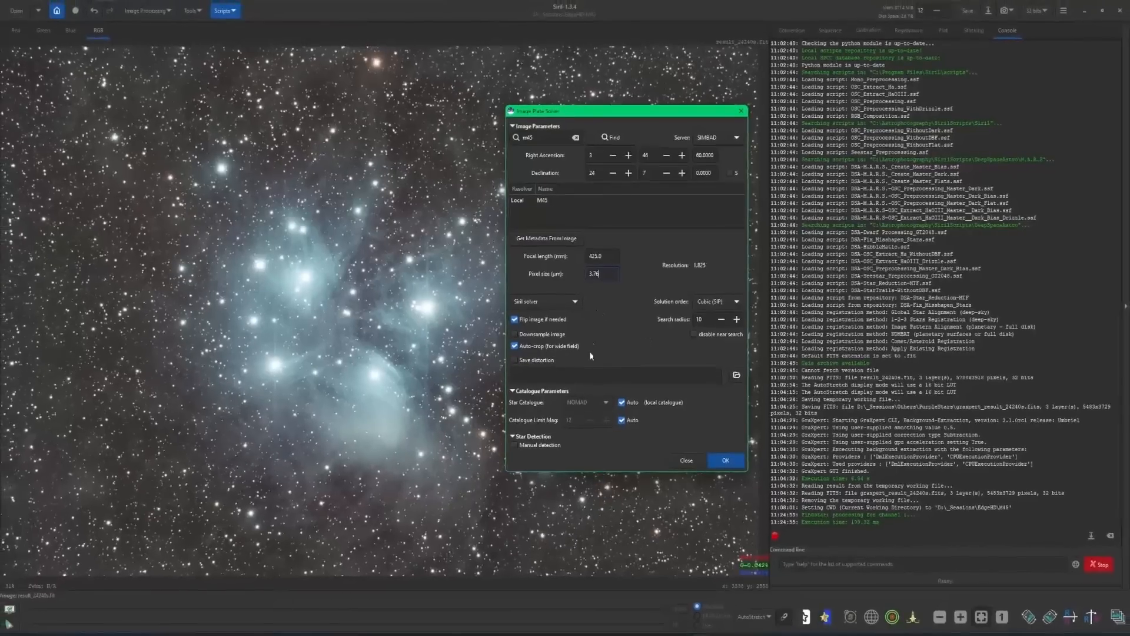
pyautogui.click(530, 436)
pyautogui.click(711, 451)
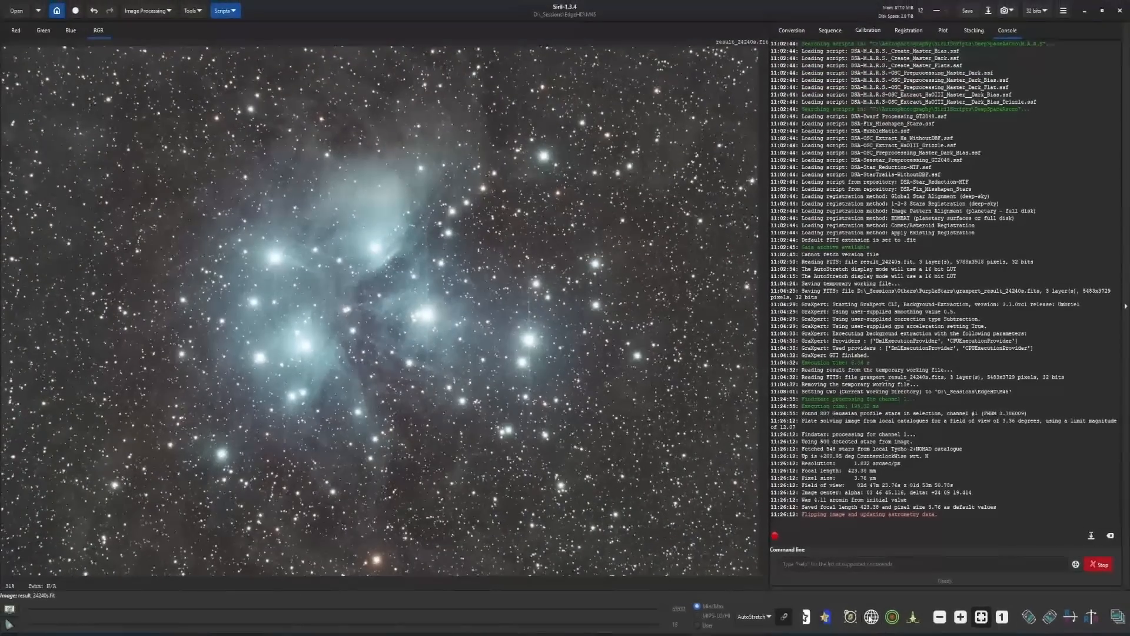
# Overlay the celestial grid and the object names on the solved image to check the solution, and turn the names off.
pyautogui.click(871, 617)
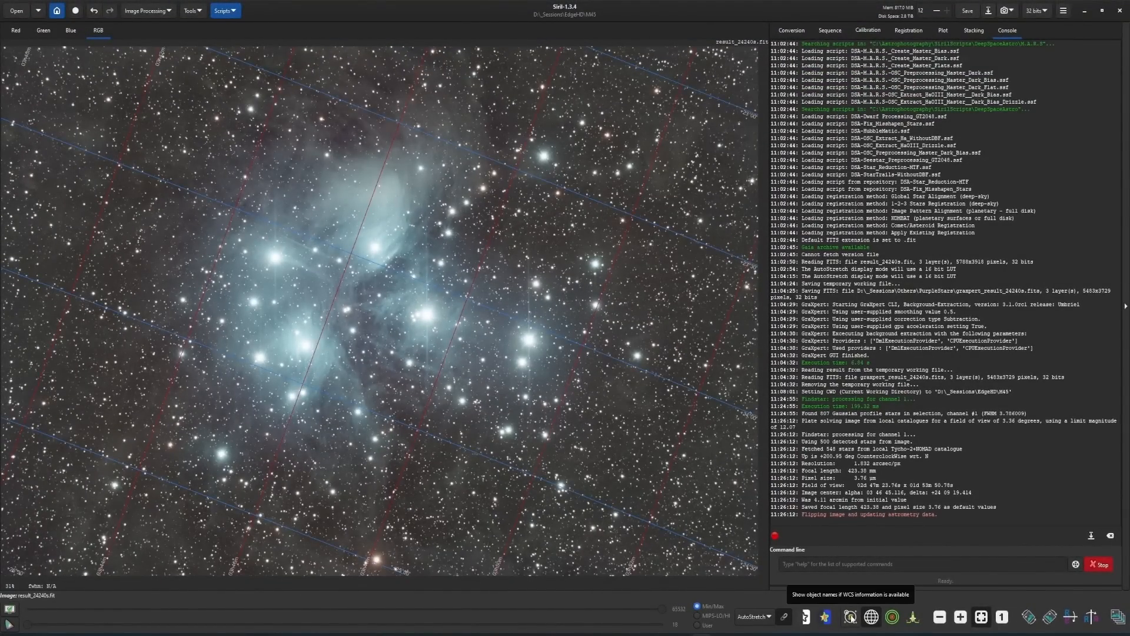
pyautogui.click(850, 617)
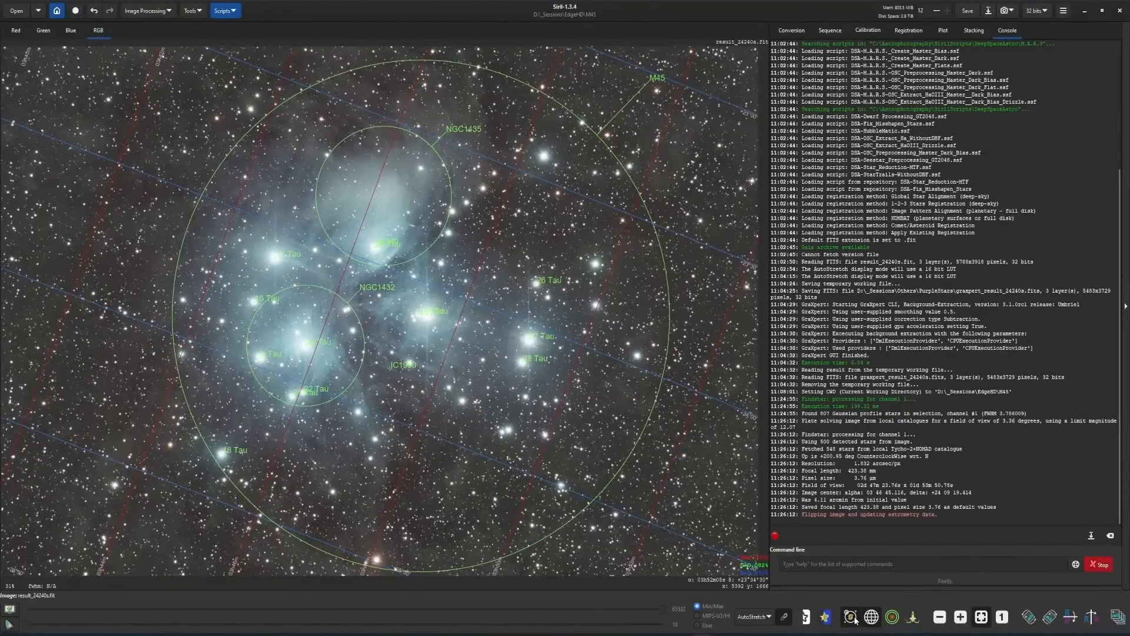
pyautogui.click(852, 618)
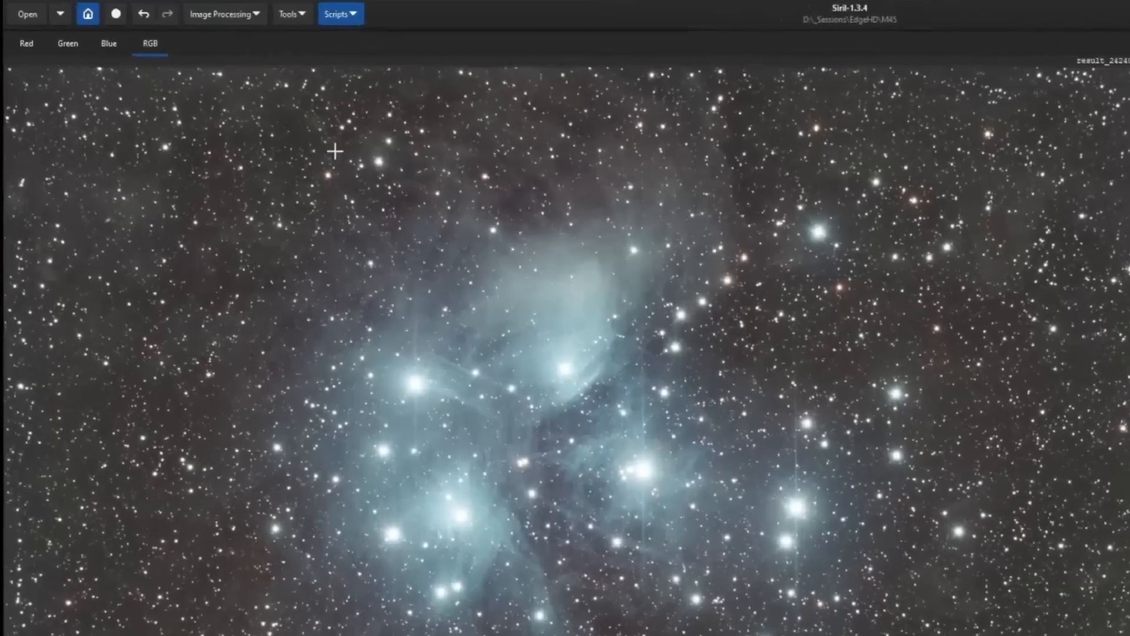
# Run Photometric Color Calibration on the image with the NOMAD catalogue and automatic limit magnitude, and close its window.
pyautogui.click(257, 15)
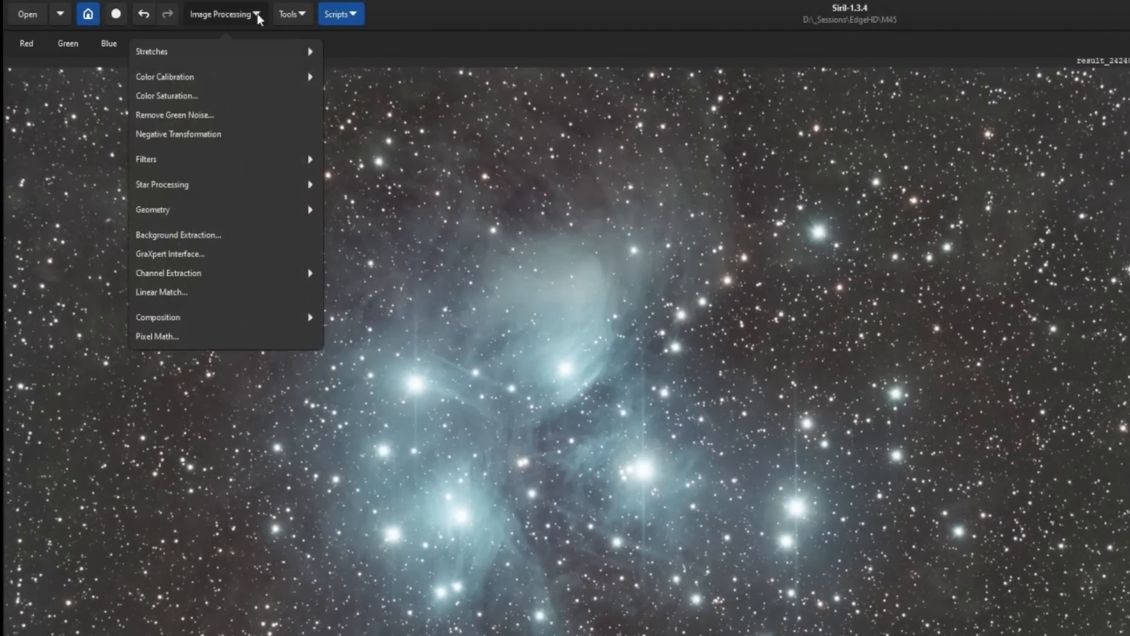
pyautogui.click(253, 73)
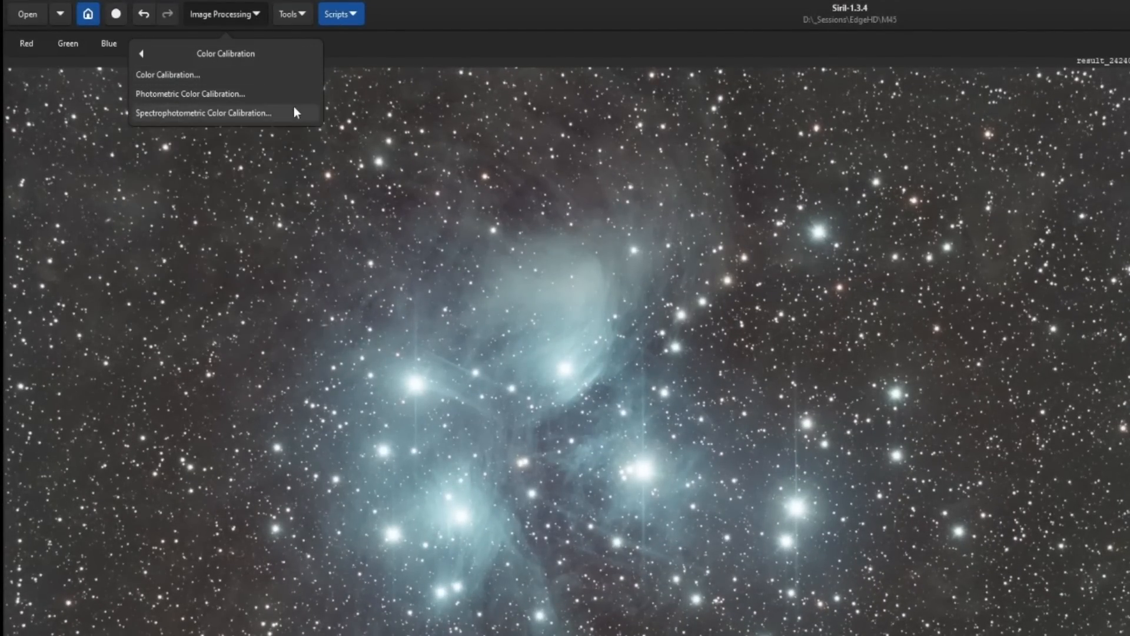
pyautogui.click(263, 94)
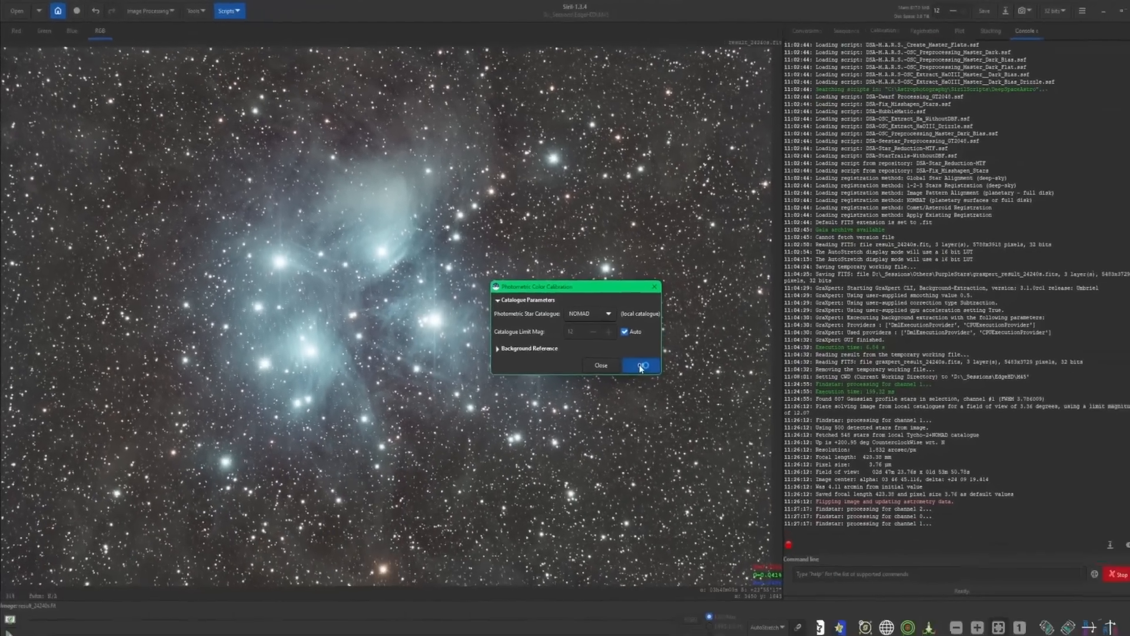
pyautogui.click(602, 365)
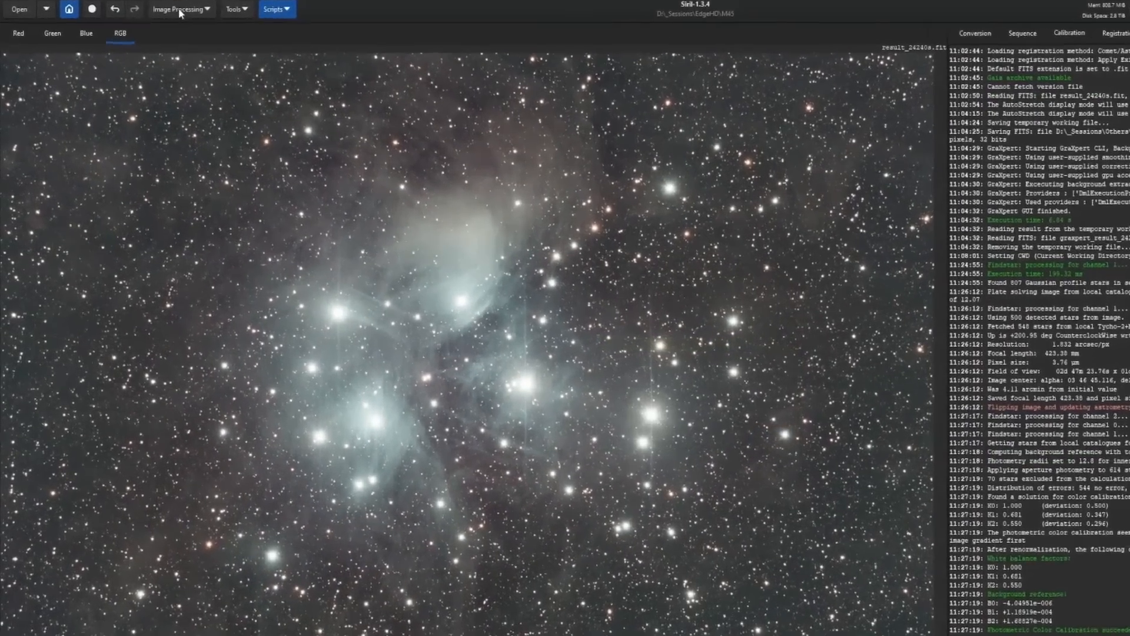
# Open Spectrophotometric Color Calibration to view its sensor and narrowband settings, and close it without applying.
pyautogui.click(148, 11)
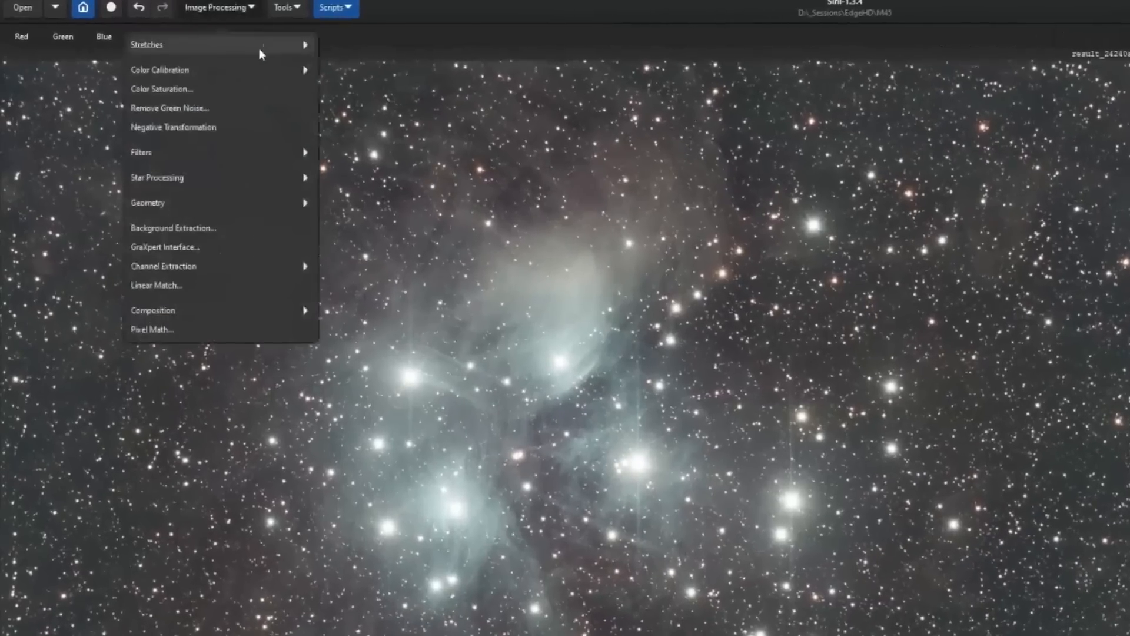
pyautogui.click(131, 54)
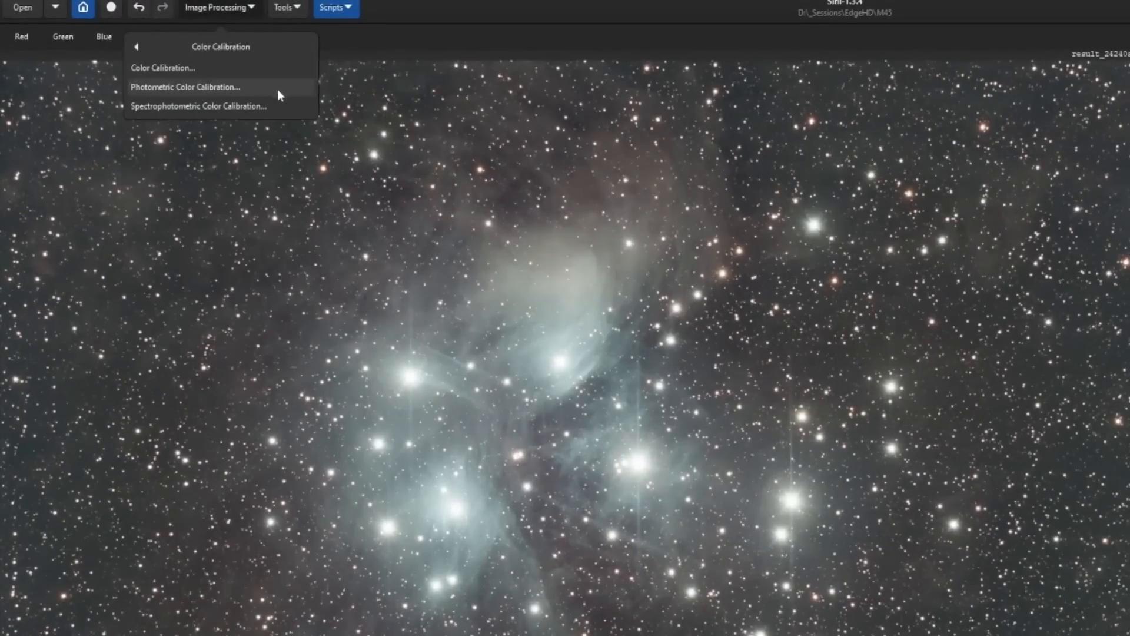
pyautogui.click(238, 106)
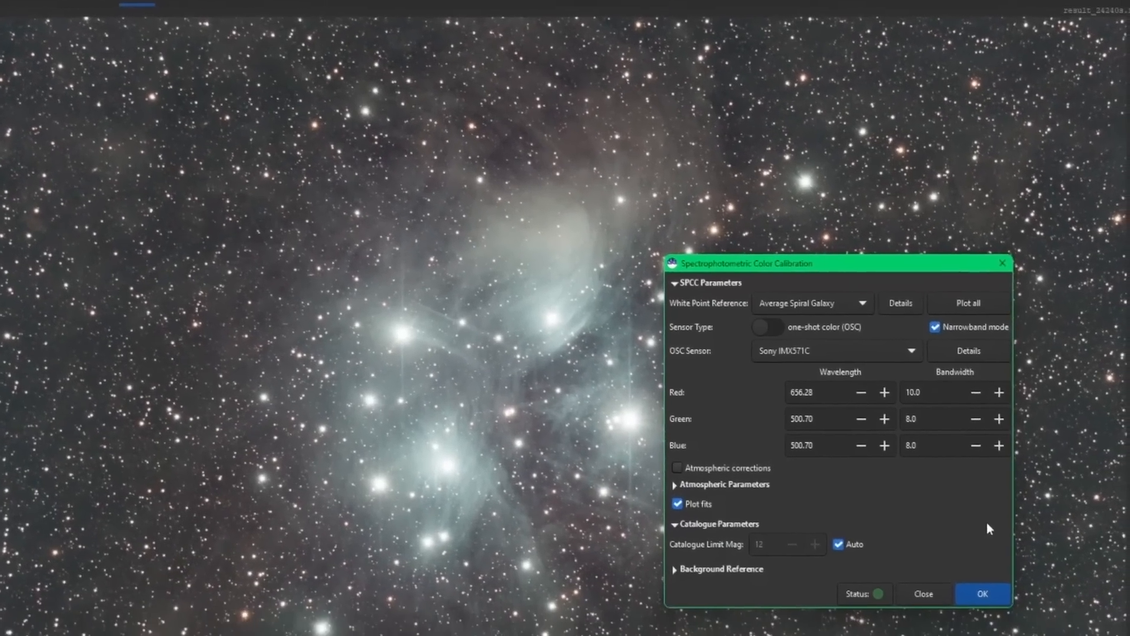
pyautogui.click(925, 599)
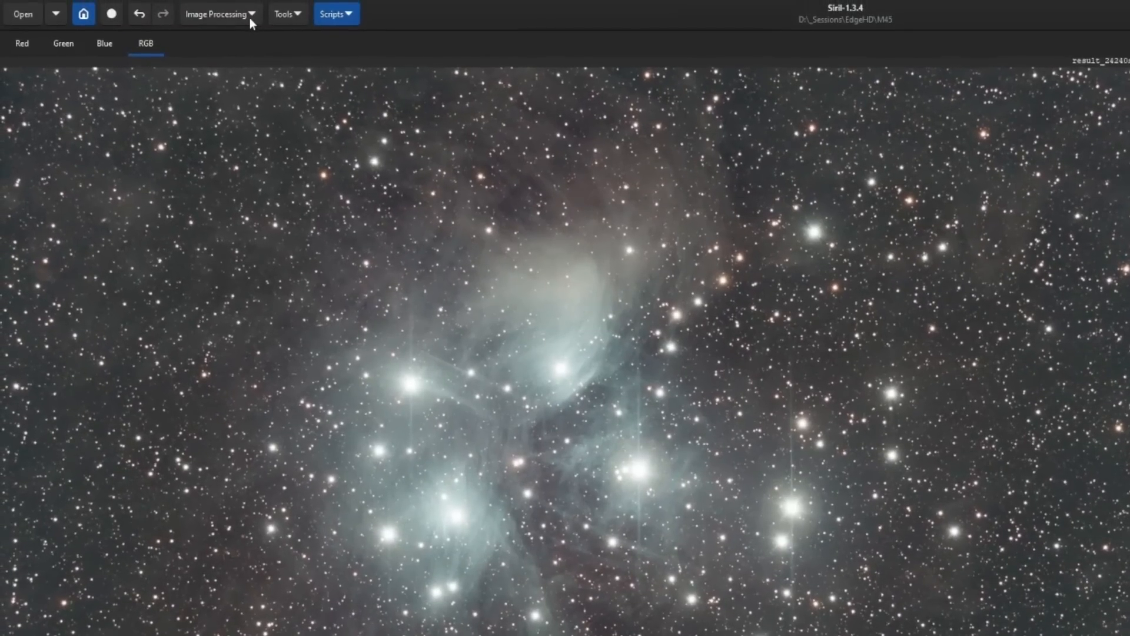
pyautogui.click(249, 16)
pyautogui.click(245, 80)
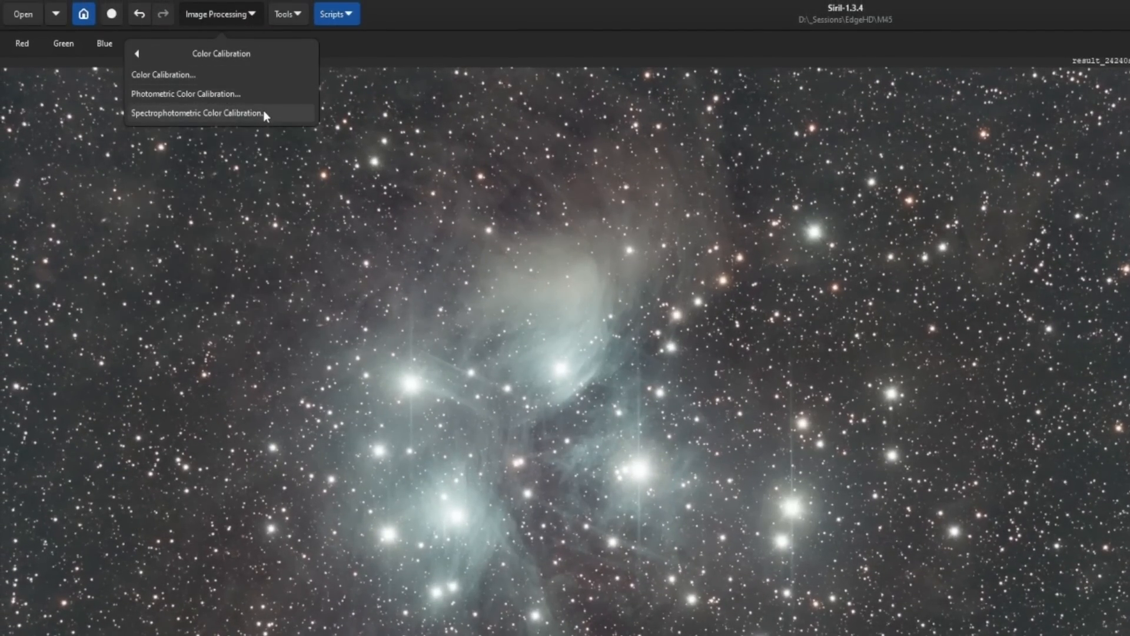
pyautogui.click(291, 15)
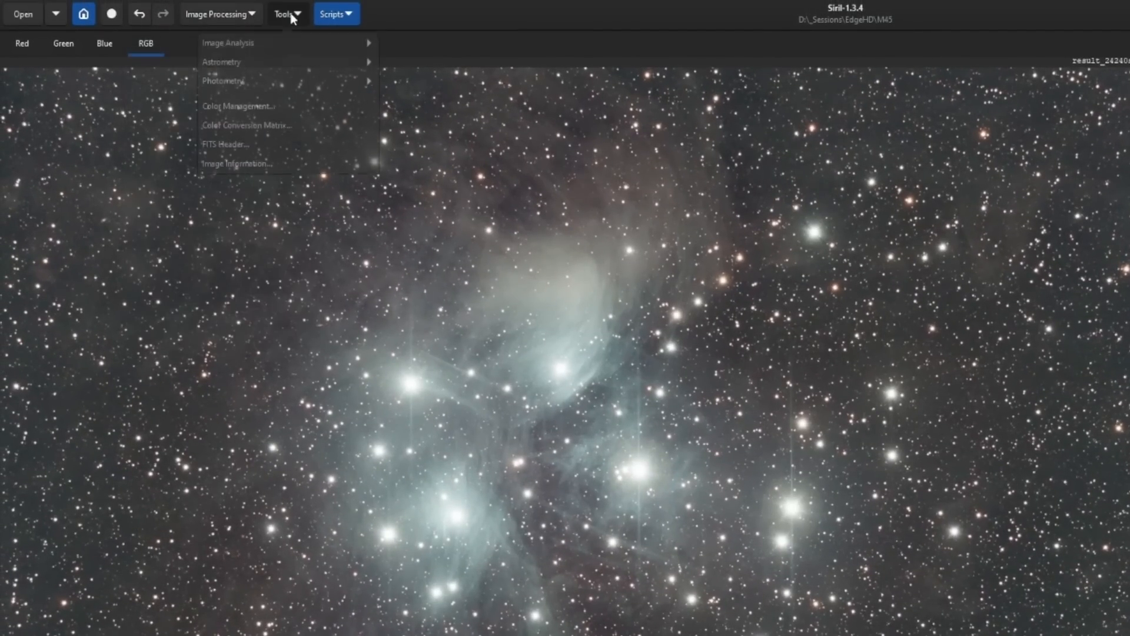
pyautogui.click(301, 58)
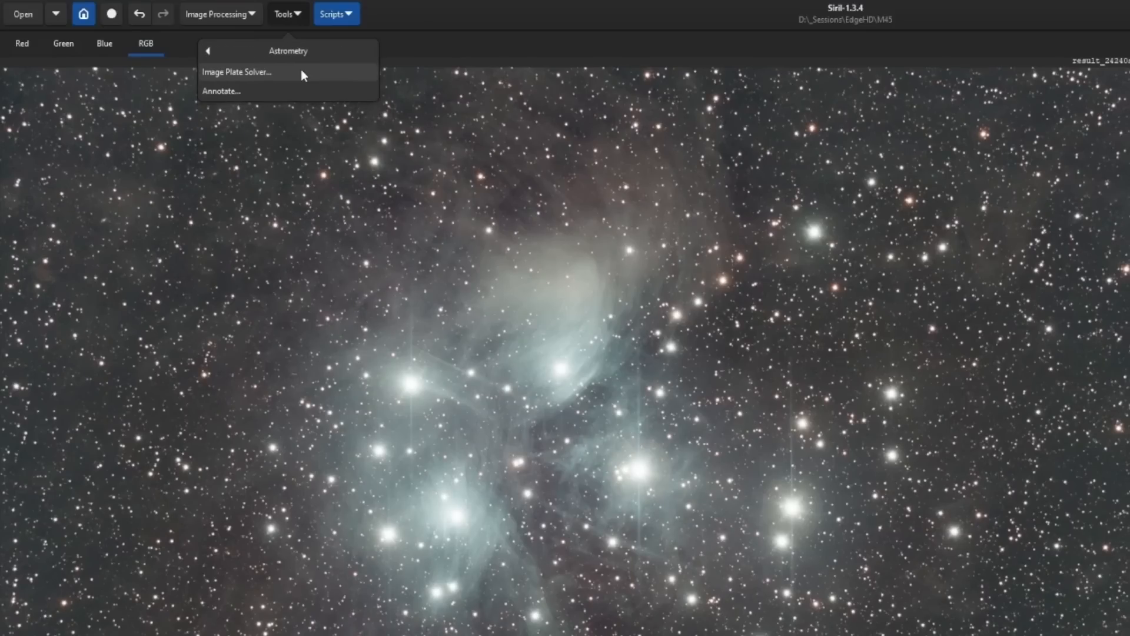
pyautogui.click(301, 72)
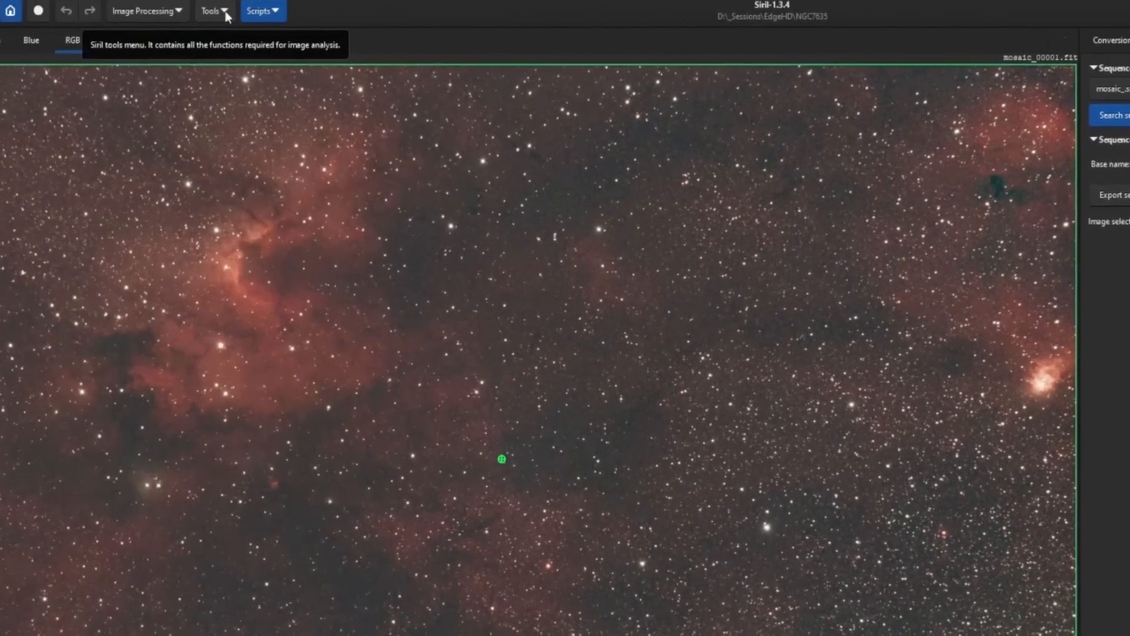
# Open the Image Plate Solver for the NGC7635 mosaic sequence and enable solving the whole sequence.
pyautogui.click(295, 10)
pyautogui.click(305, 62)
pyautogui.click(283, 68)
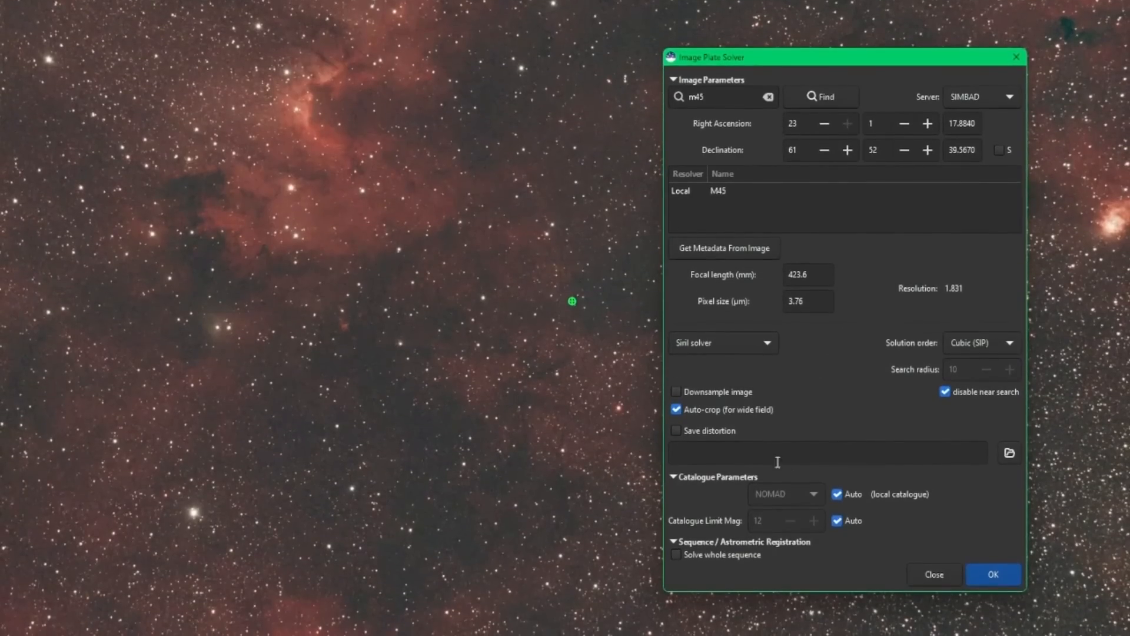
pyautogui.click(676, 555)
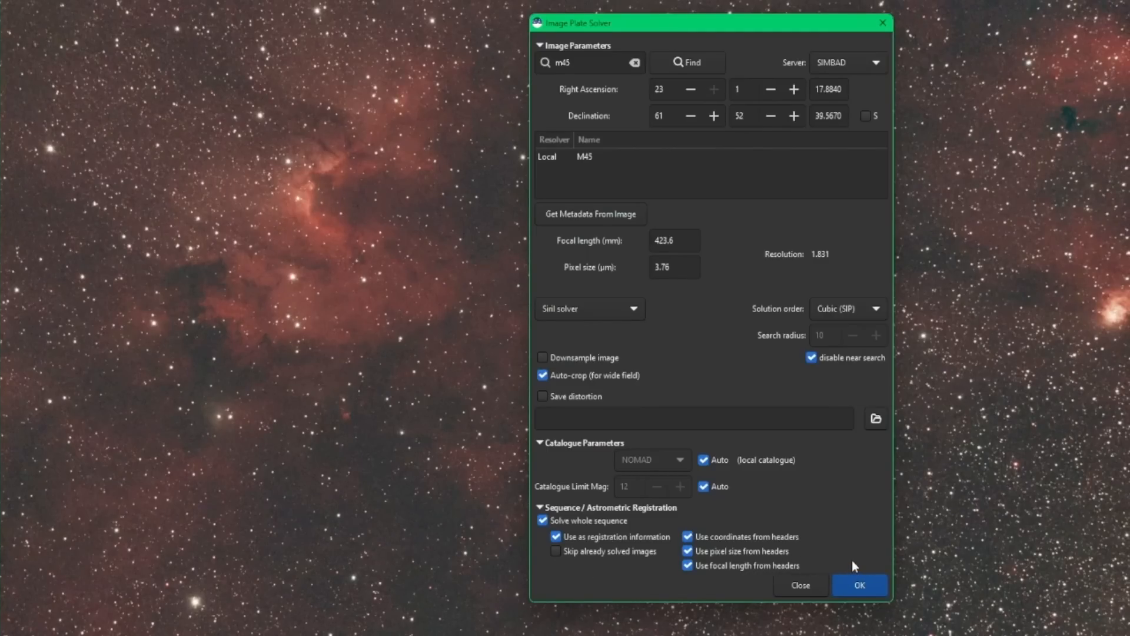
# Reload the coordinates from the image metadata, plate solve the whole mosaic sequence as registration information, and close the frame list.
pyautogui.click(731, 157)
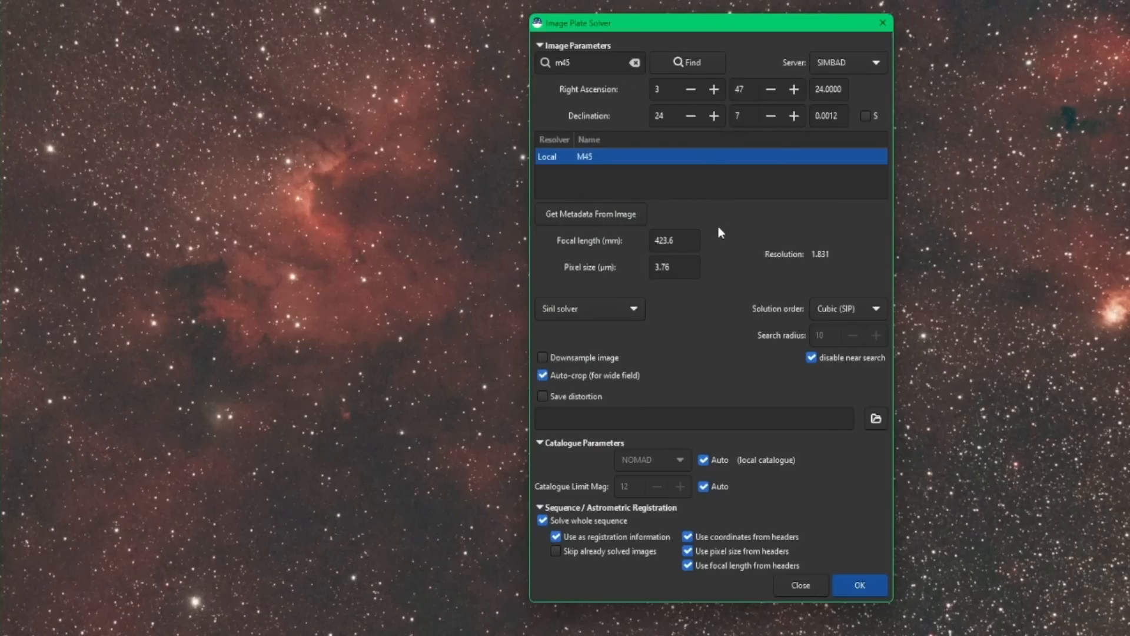
pyautogui.click(584, 215)
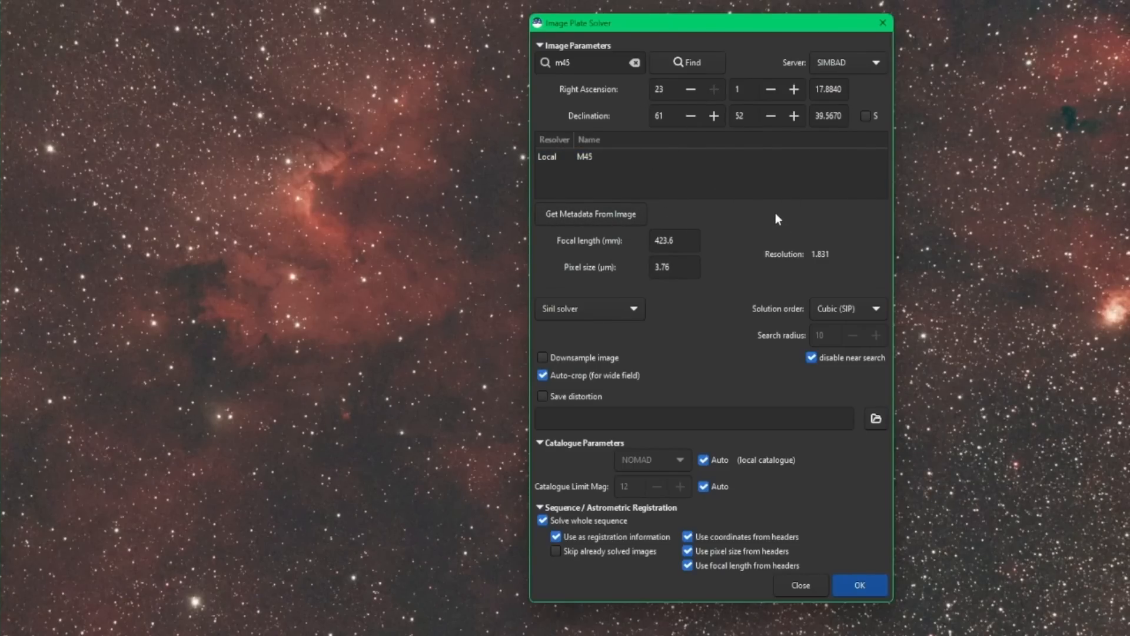
pyautogui.click(861, 585)
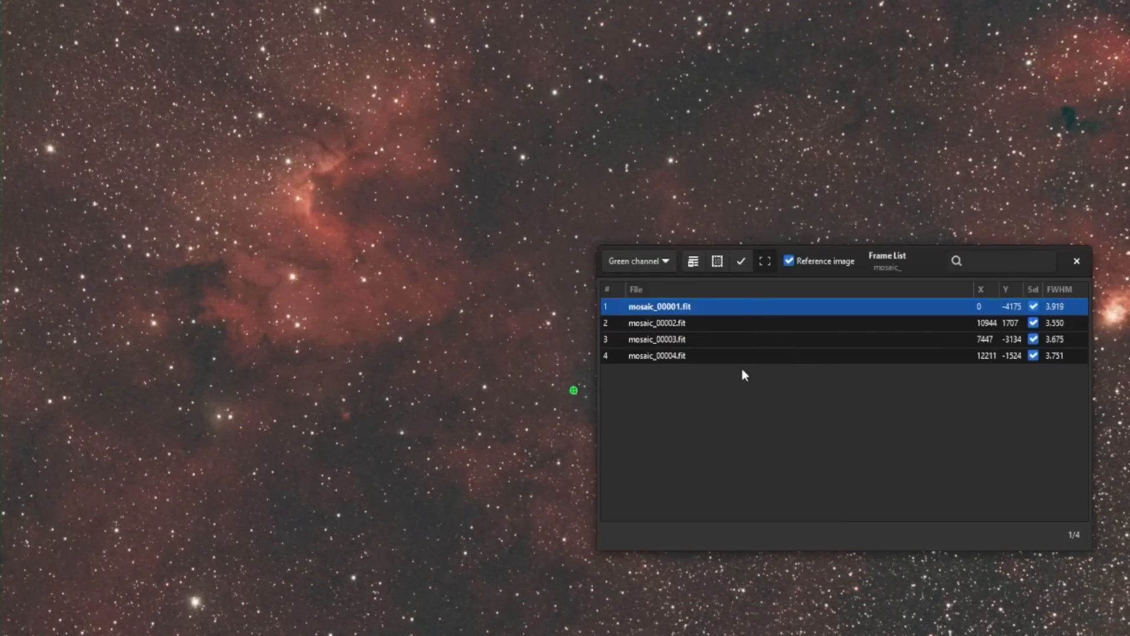
pyautogui.click(1077, 260)
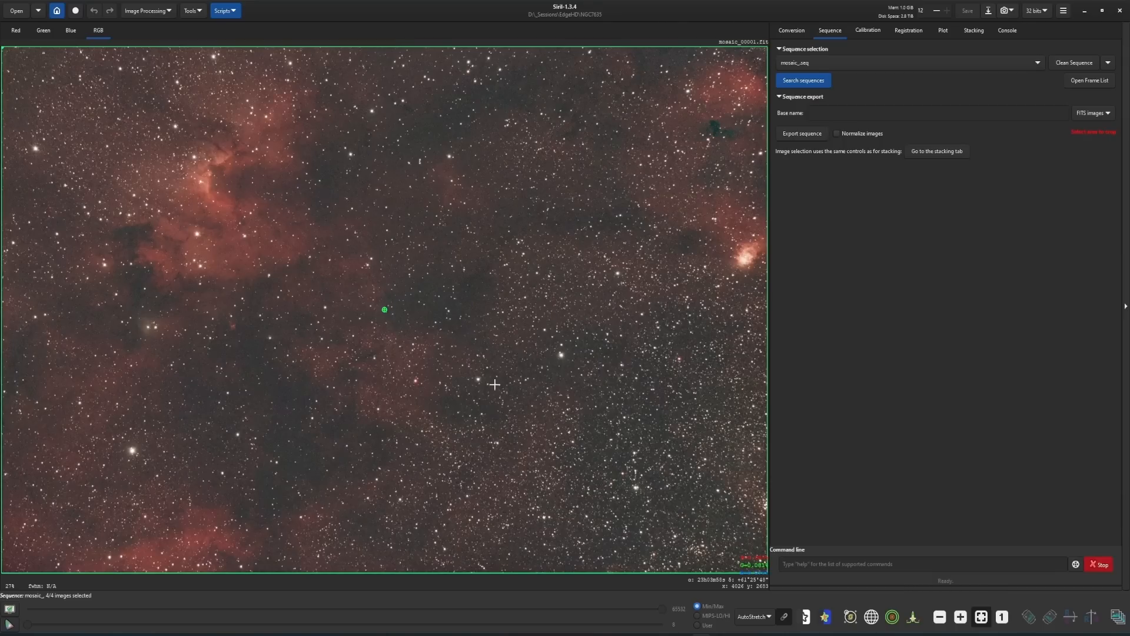
# Reopen the Image Plate Solver to review the solution order setting, and close it without solving.
pyautogui.click(201, 13)
pyautogui.click(180, 51)
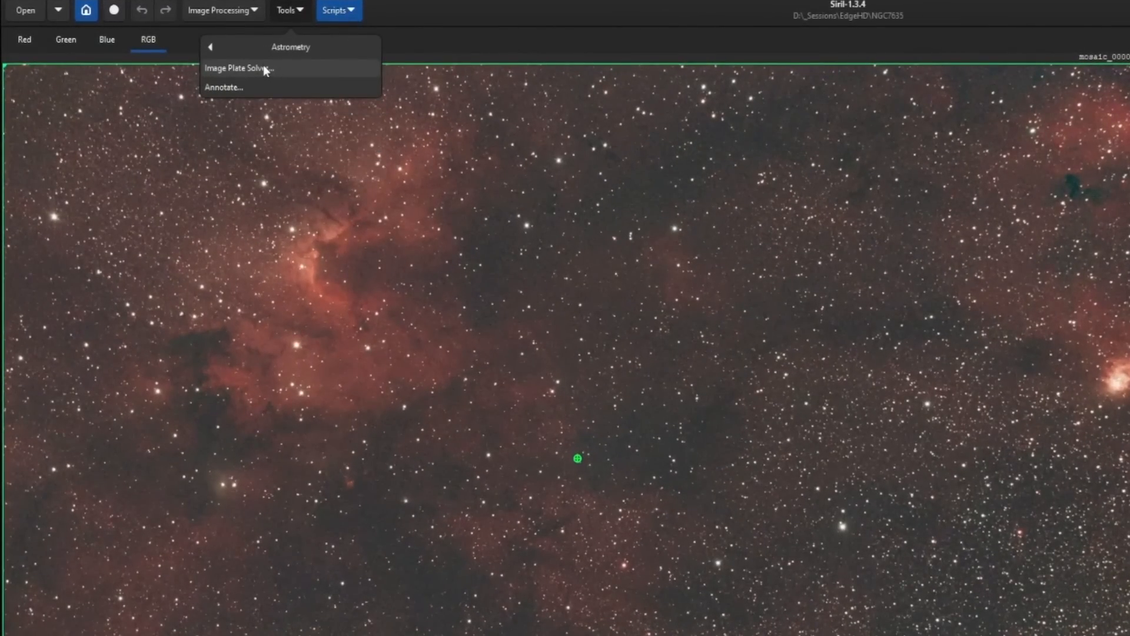
pyautogui.click(263, 69)
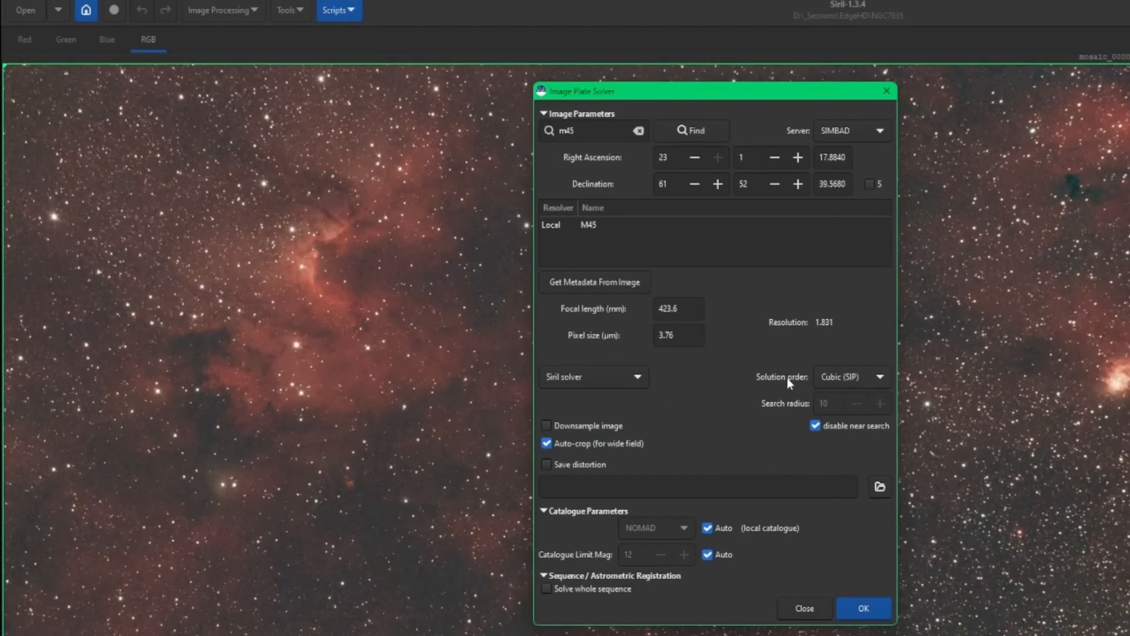
pyautogui.click(805, 609)
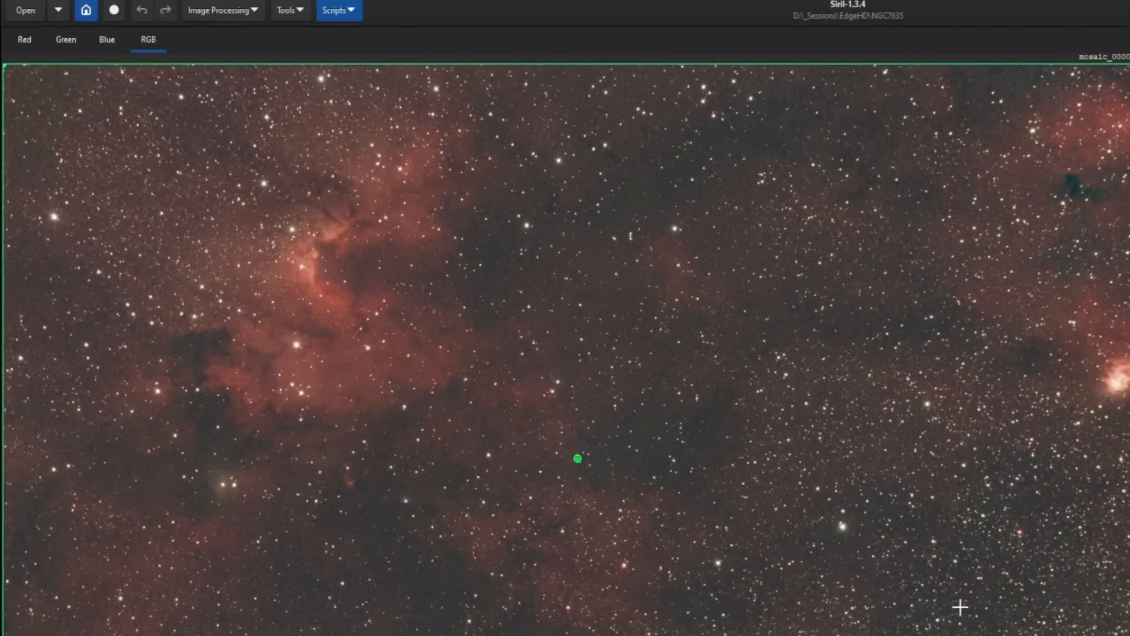
# Turn on the display of distortions for the solved mosaic image.
pyautogui.click(292, 10)
pyautogui.click(289, 45)
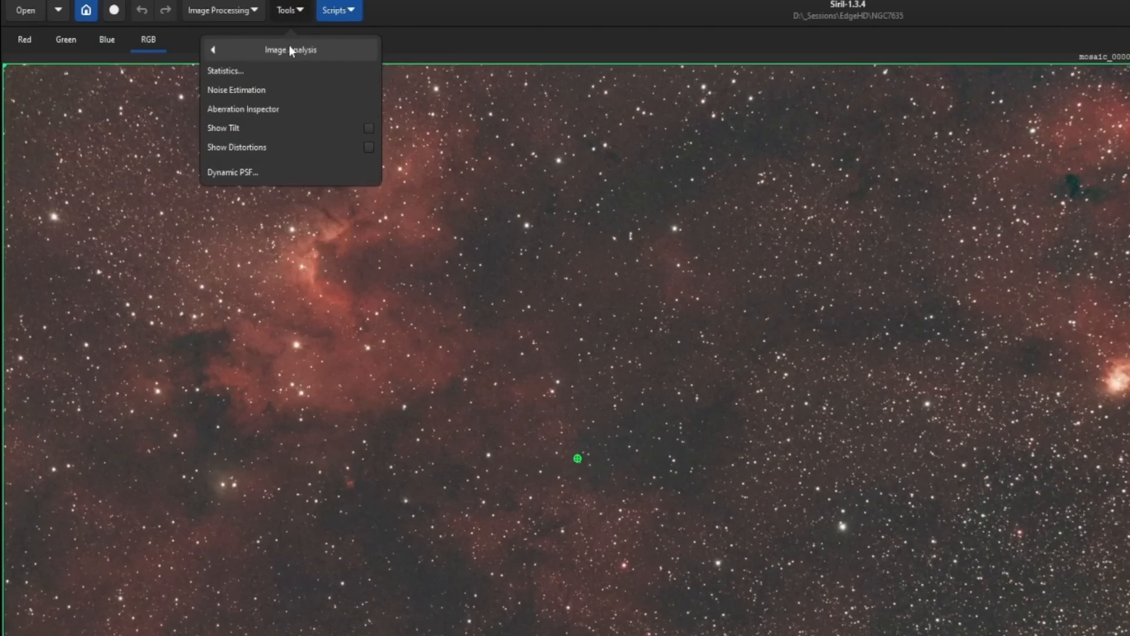
pyautogui.click(368, 148)
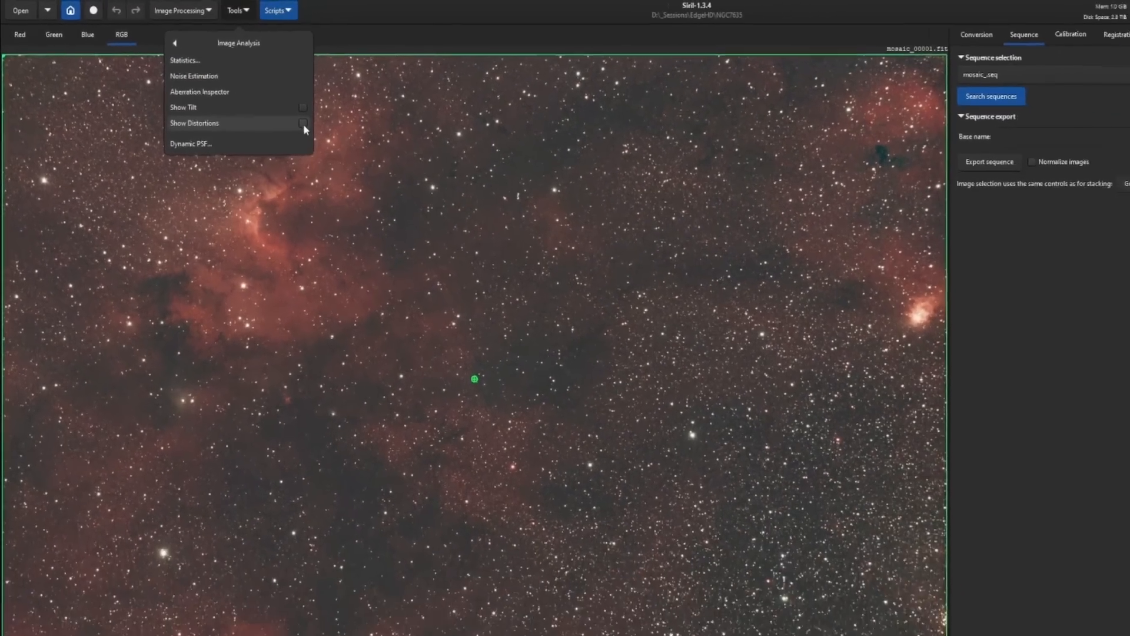